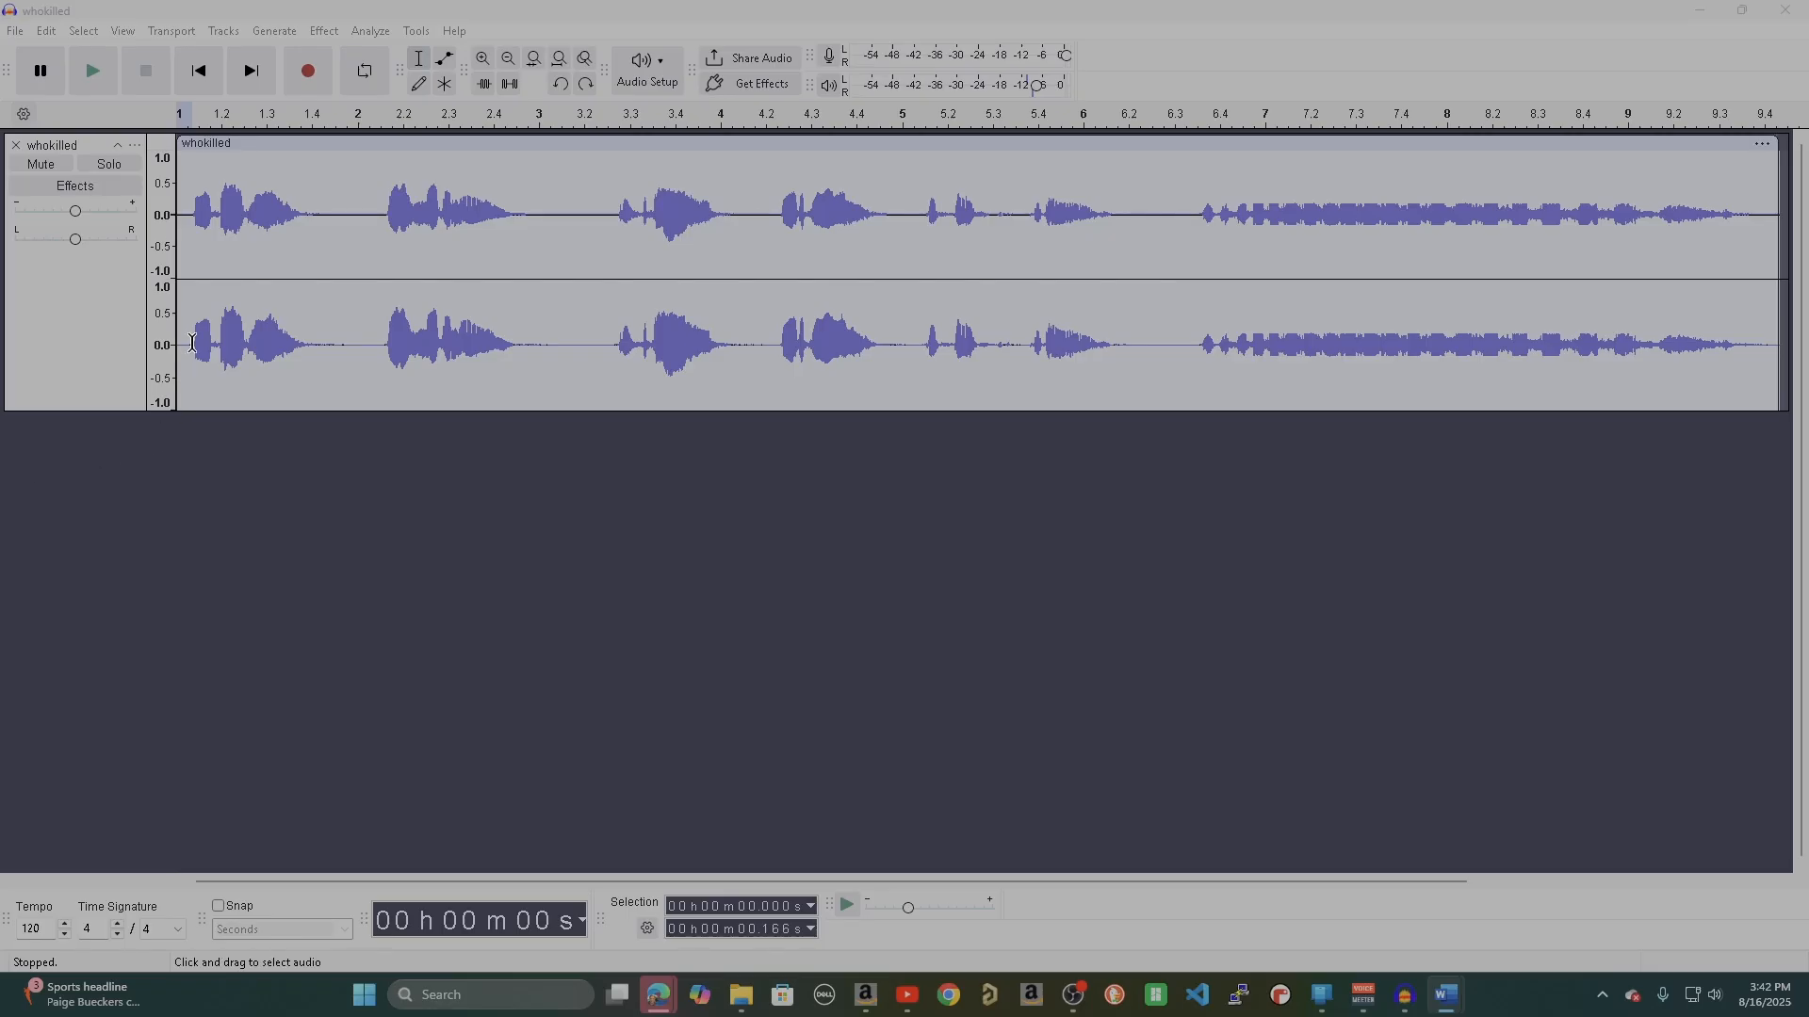
# Delete the silence in the clip's first 0.176 s and the quiet tail from about 17.077 s to the end.
pyautogui.moveTo(192, 343); pyautogui.dragTo(176, 356)
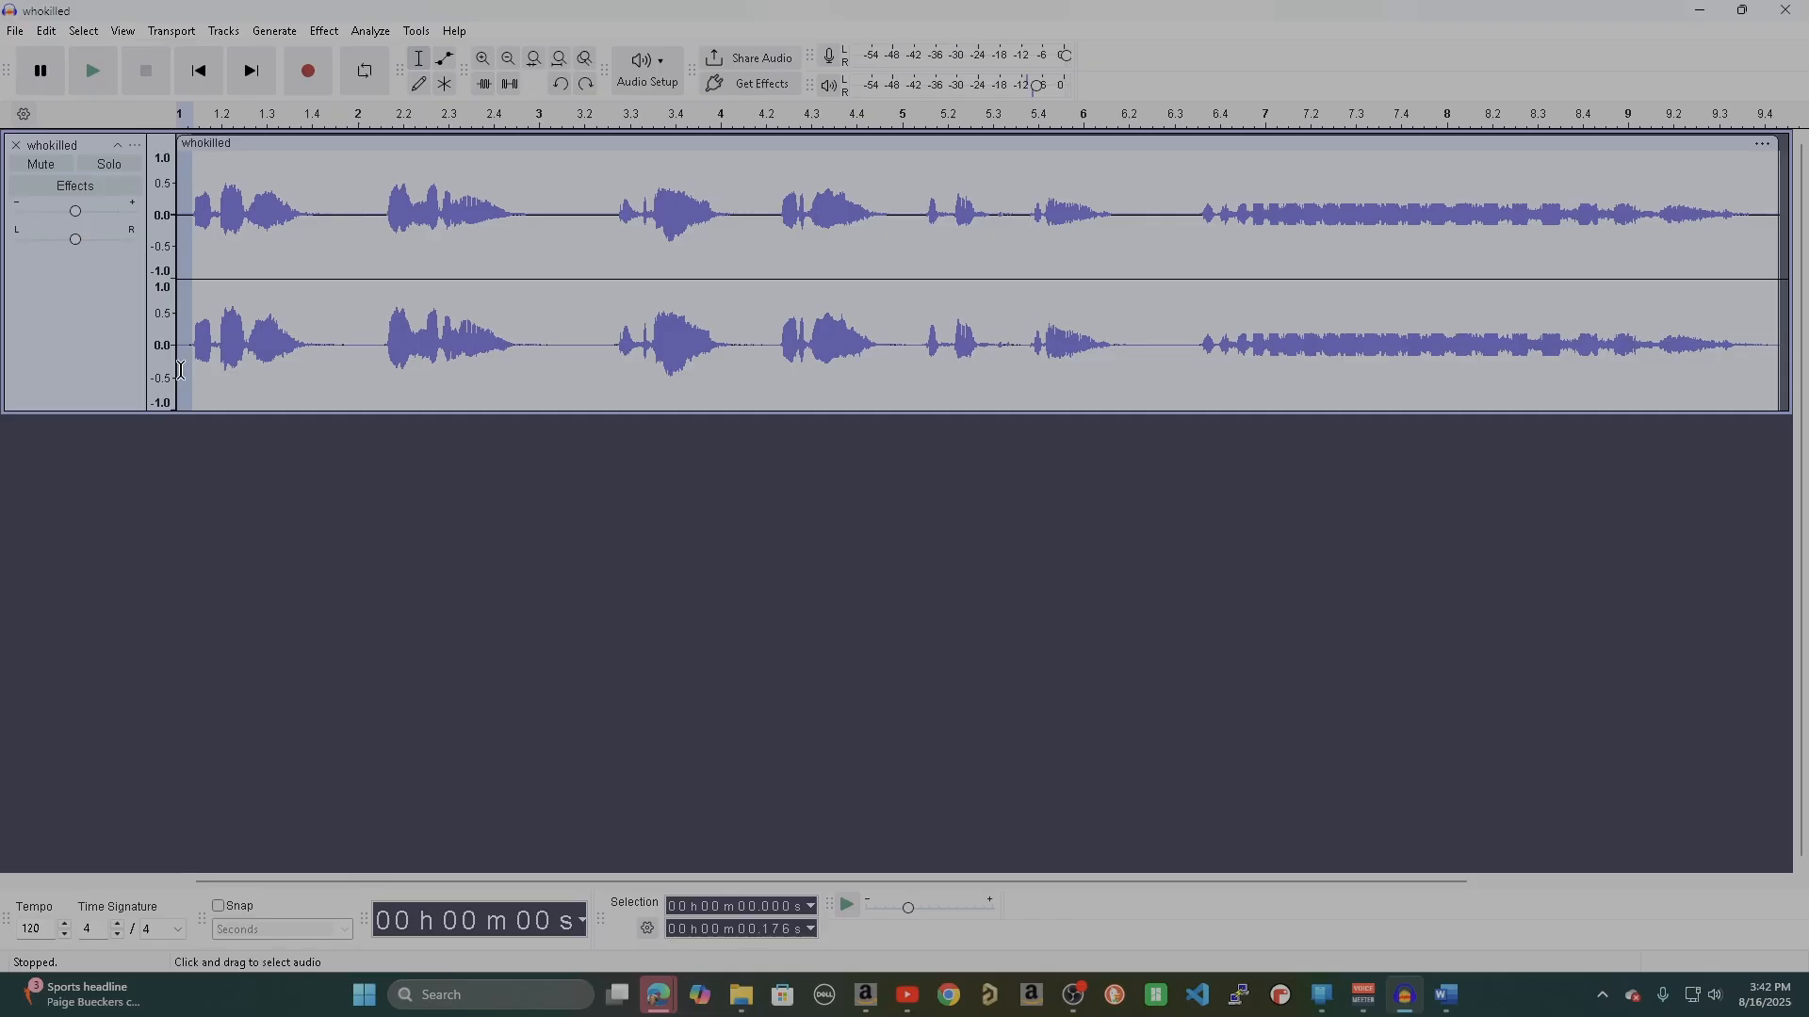
pyautogui.press('Delete')
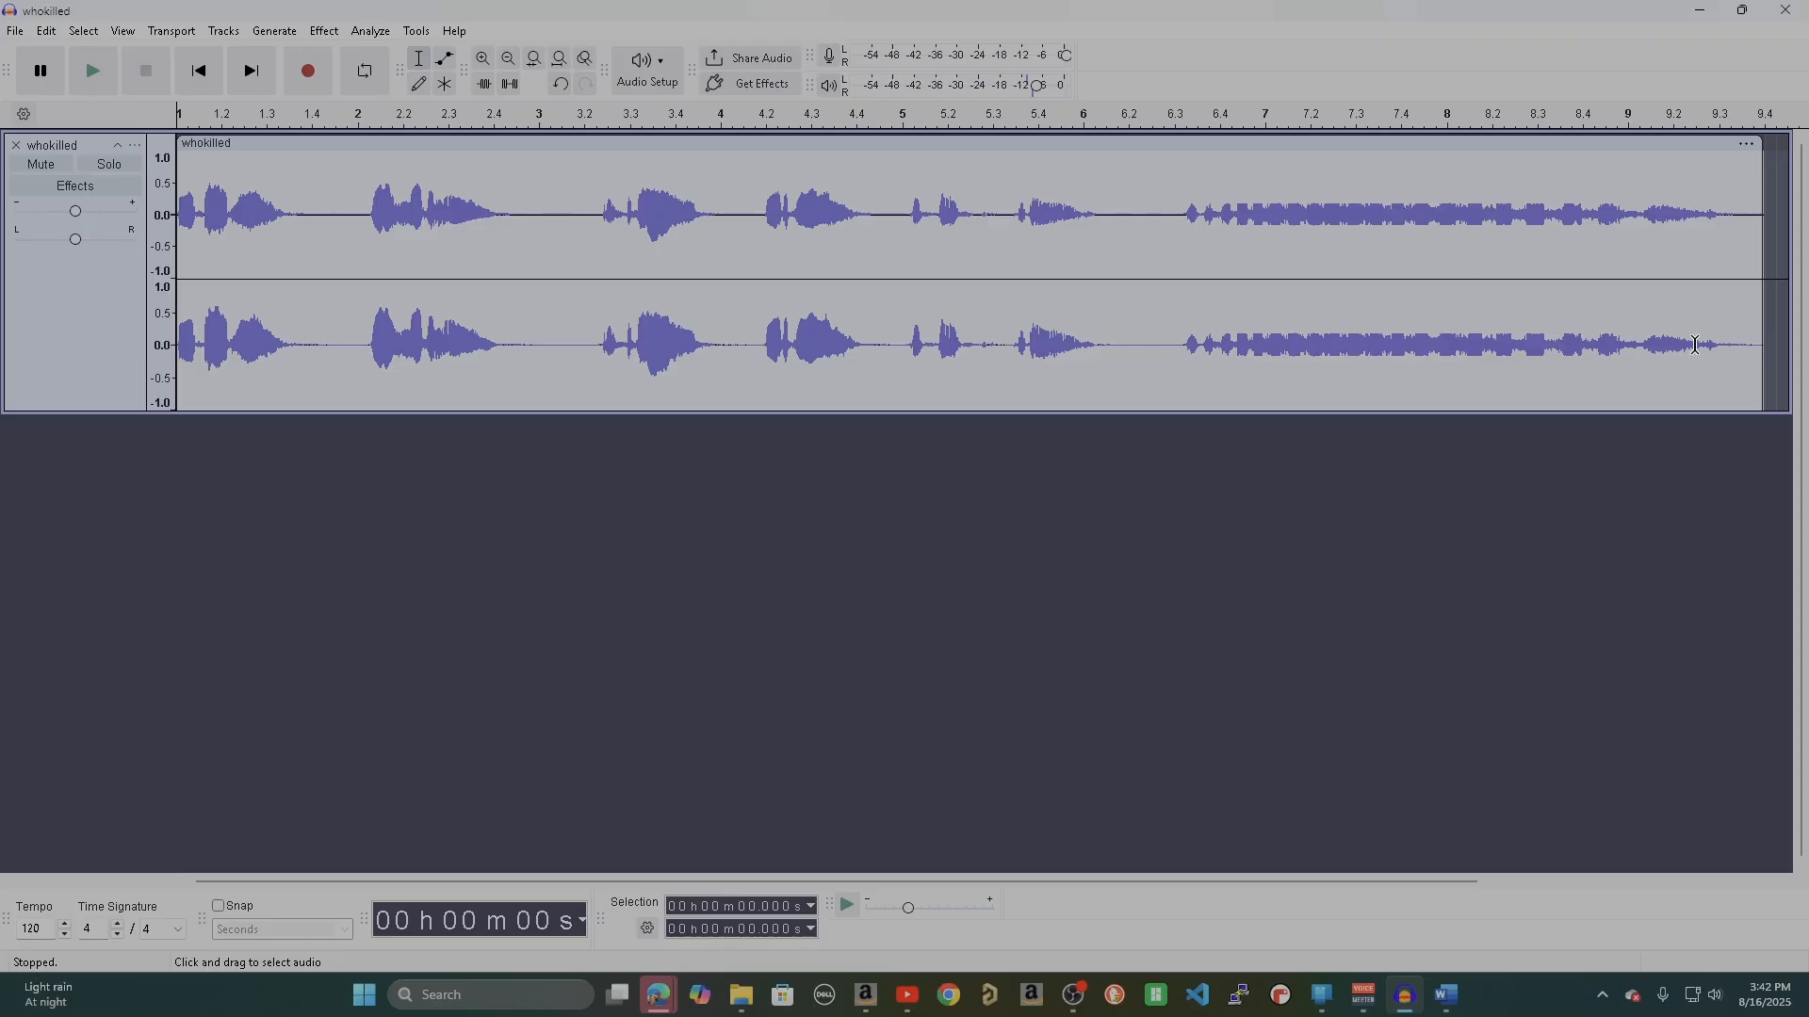
pyautogui.moveTo(1725, 348); pyautogui.dragTo(1759, 343)
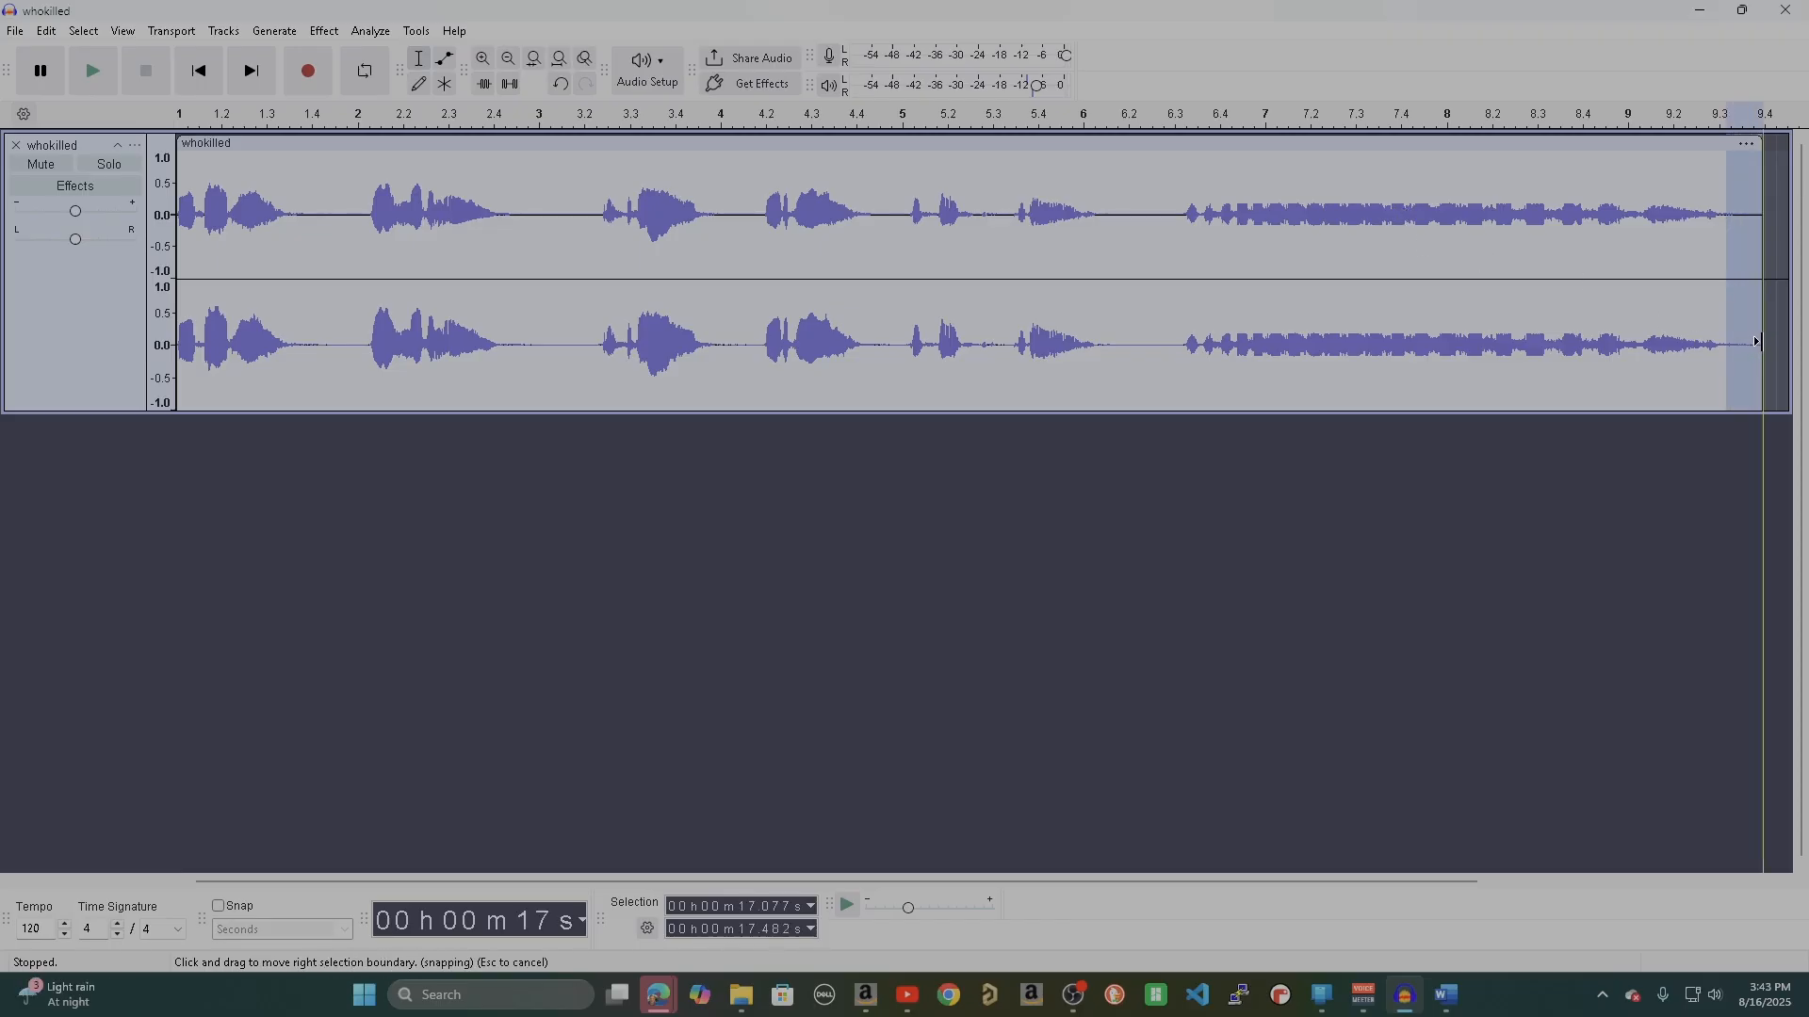
pyautogui.press('Delete')
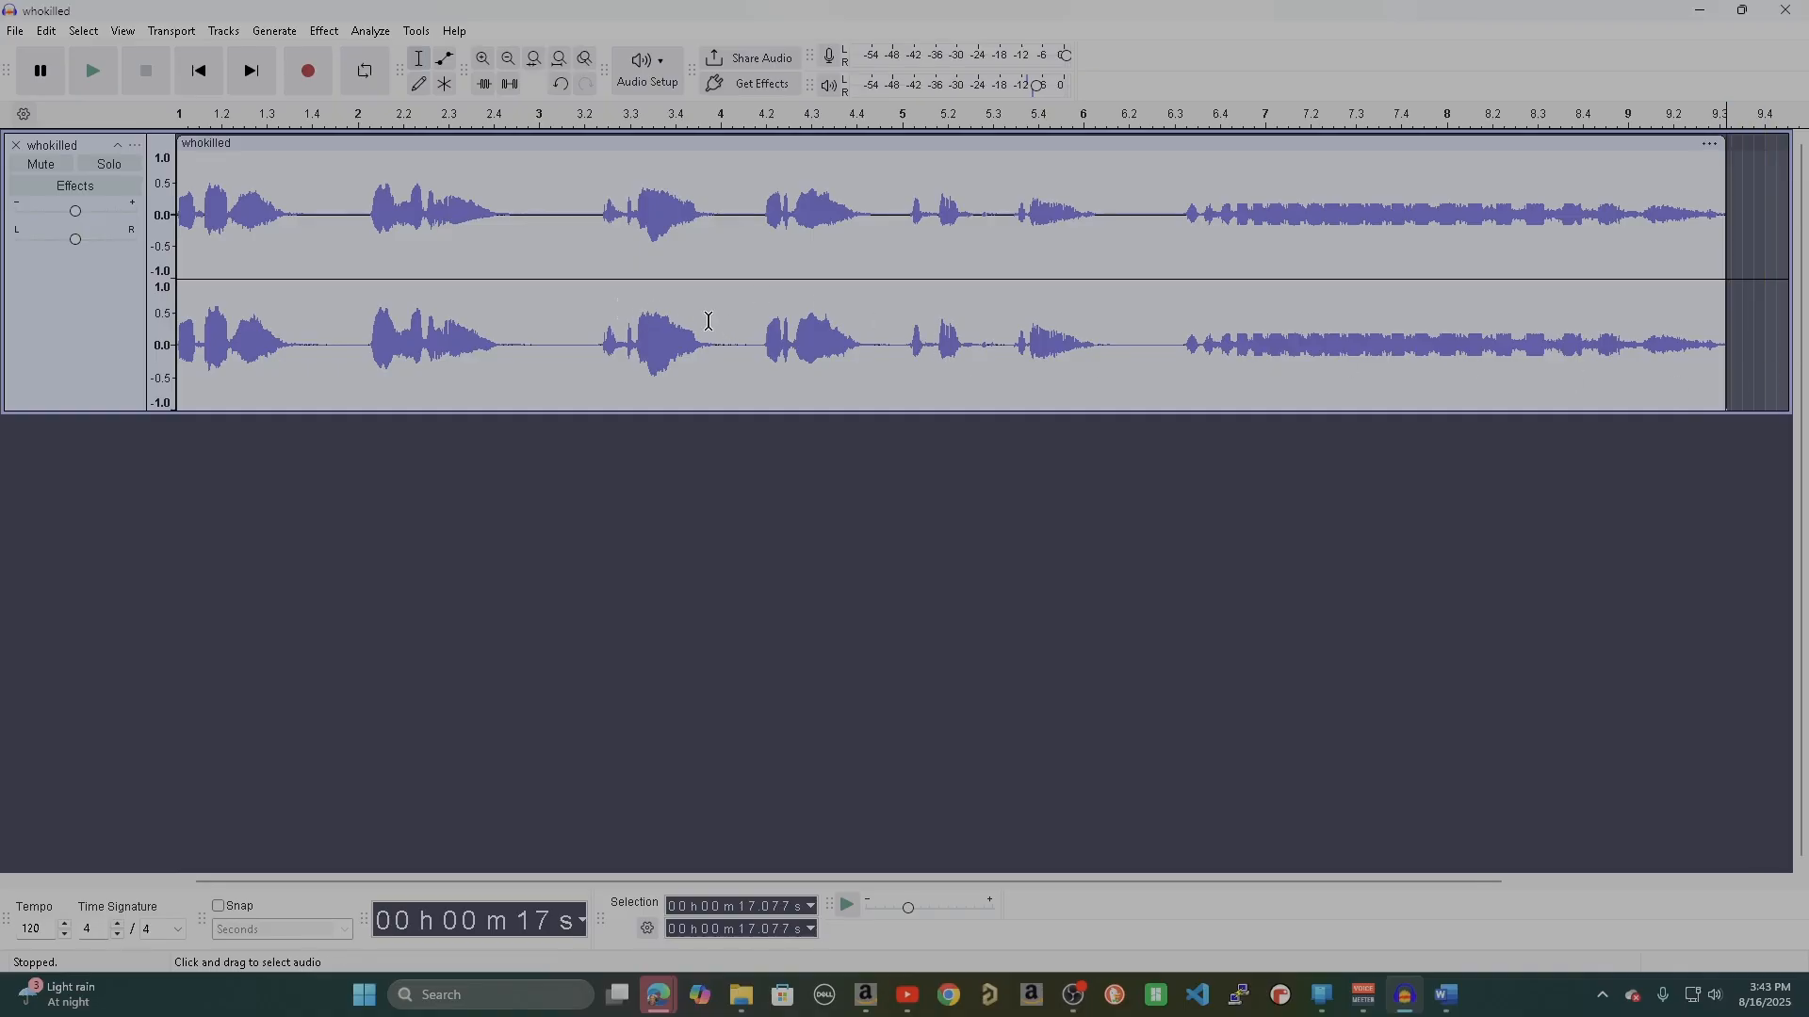
# Play the trimmed clip from the beginning to check it.
pyautogui.click(198, 71)
pyautogui.click(111, 78)
pyautogui.click(224, 389)
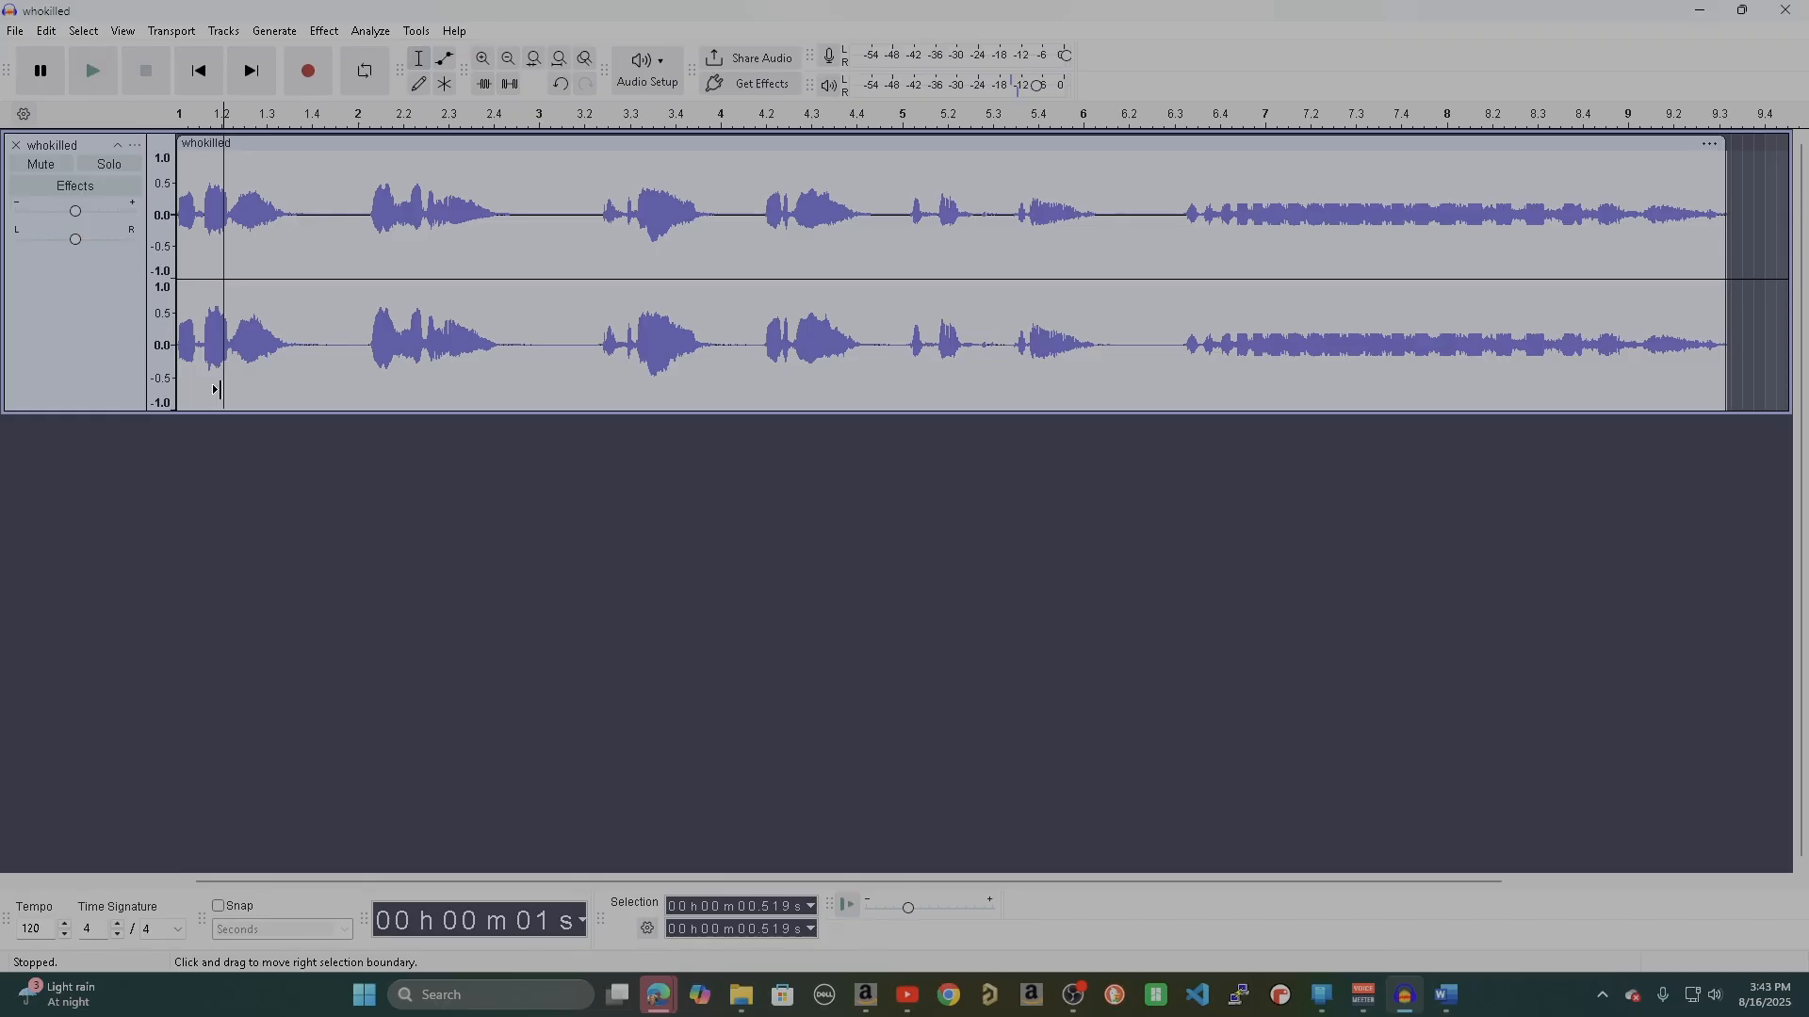
# Normalize the whole track to a peak amplitude of -0.1 dB with DC offset removed.
pyautogui.hotkey('ctrl', 'a')
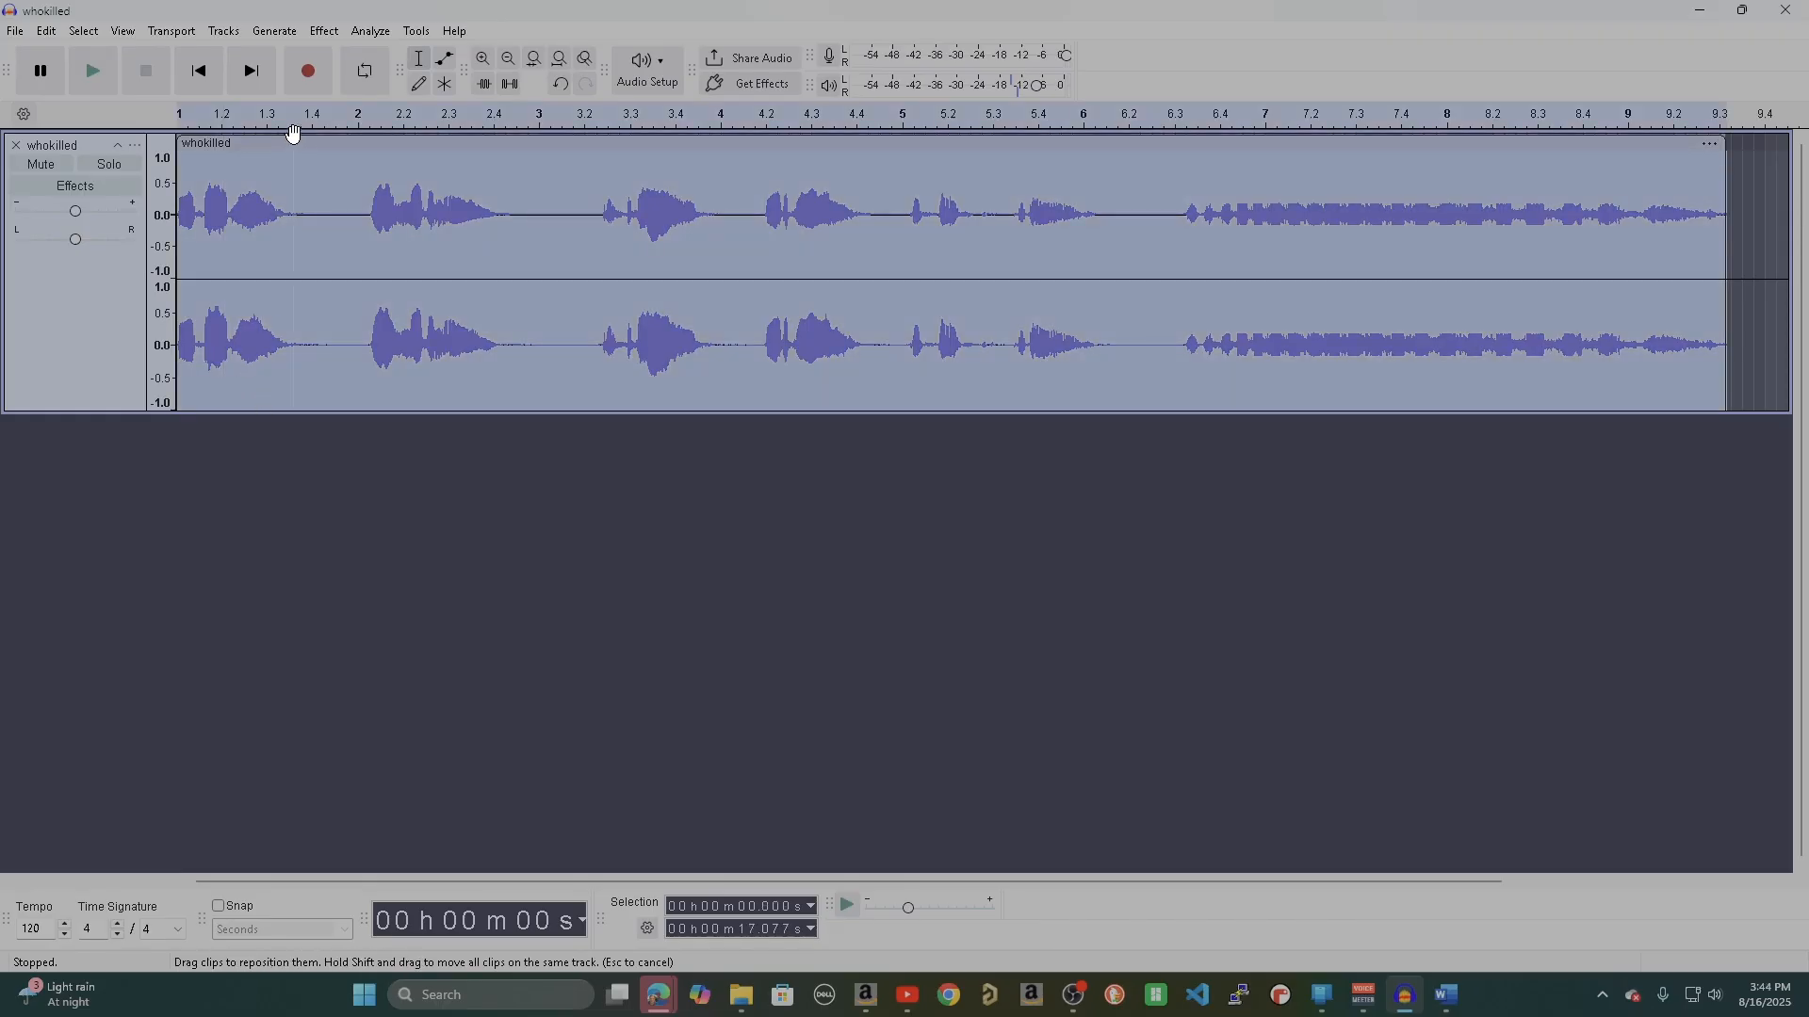
pyautogui.click(321, 31)
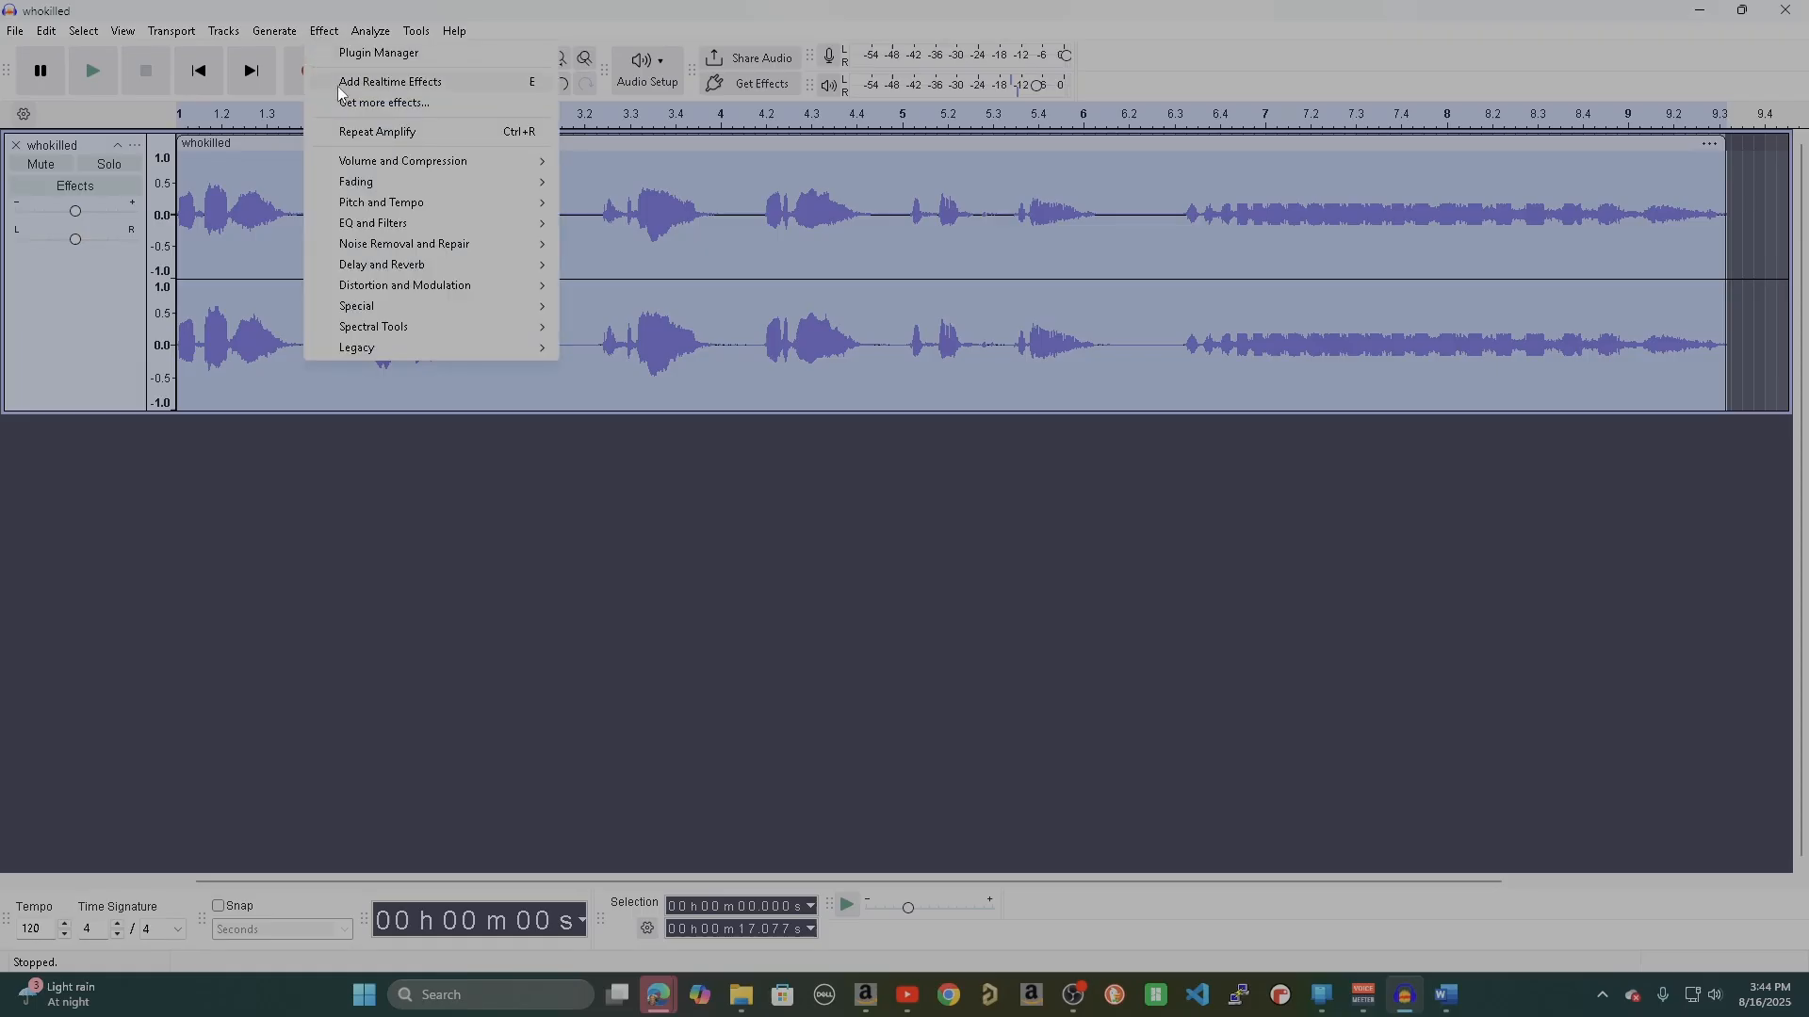
pyautogui.moveTo(347, 166)
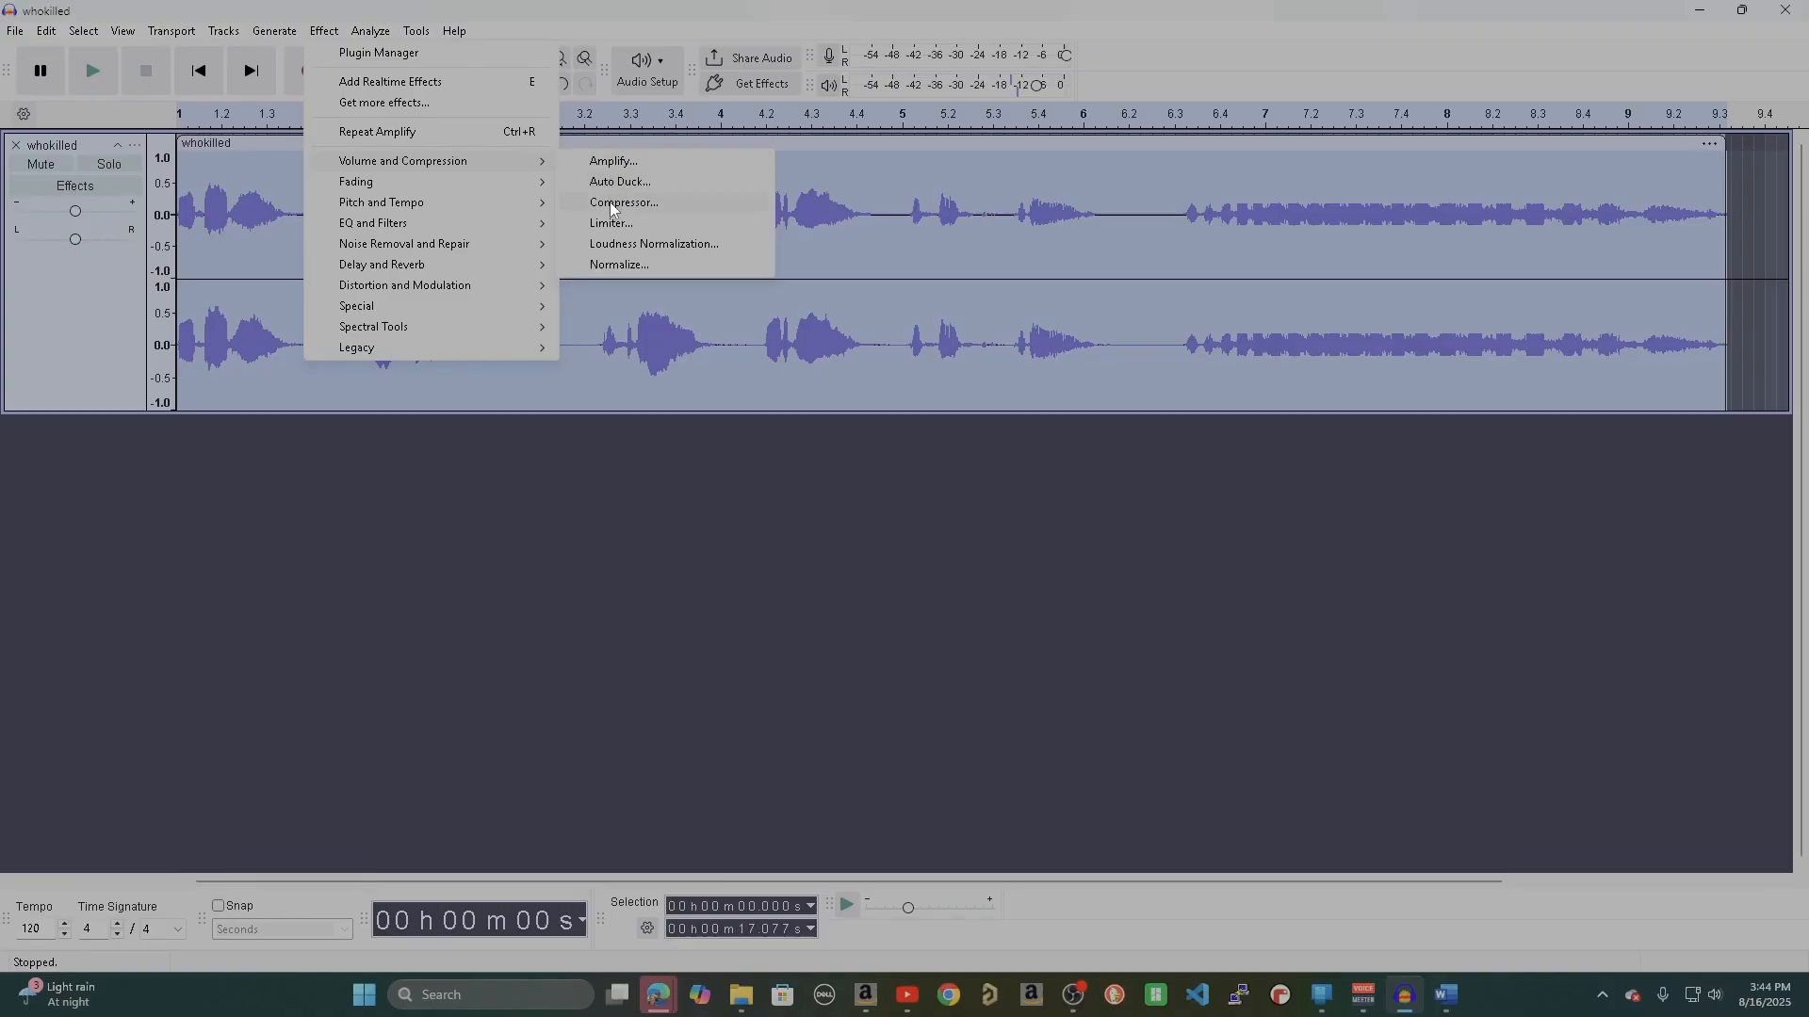
pyautogui.click(614, 265)
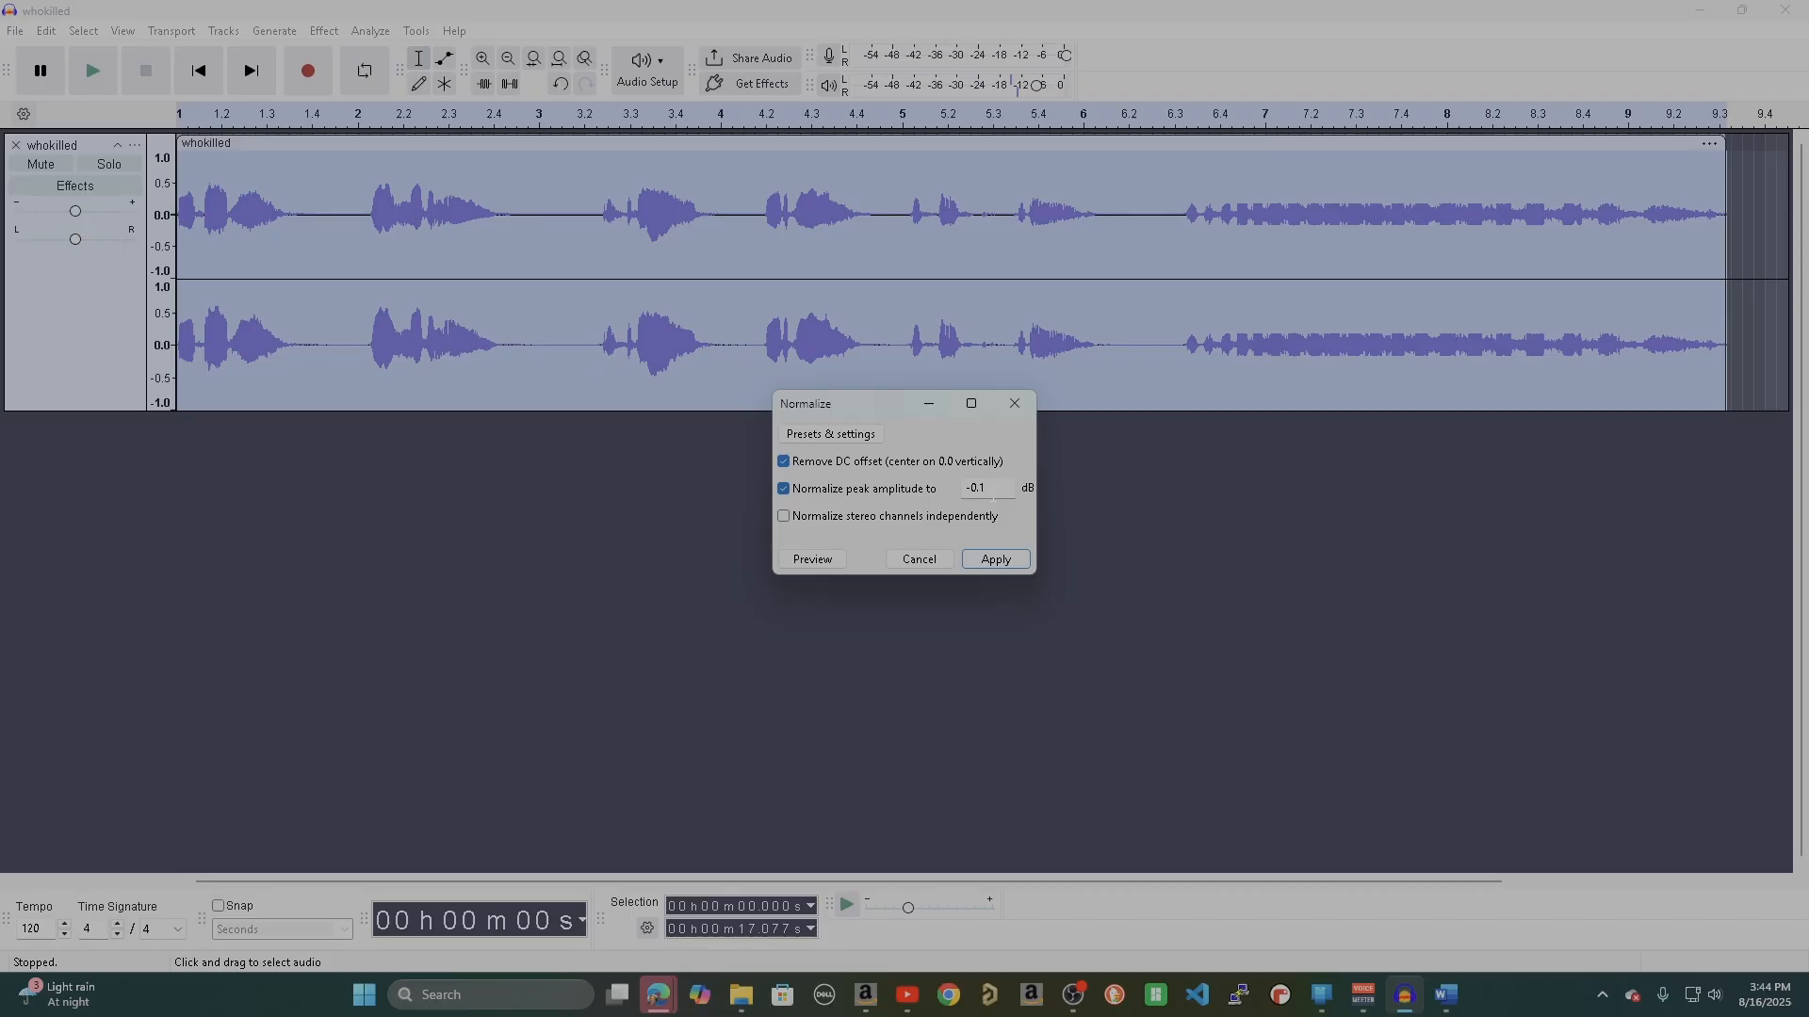
pyautogui.click(991, 560)
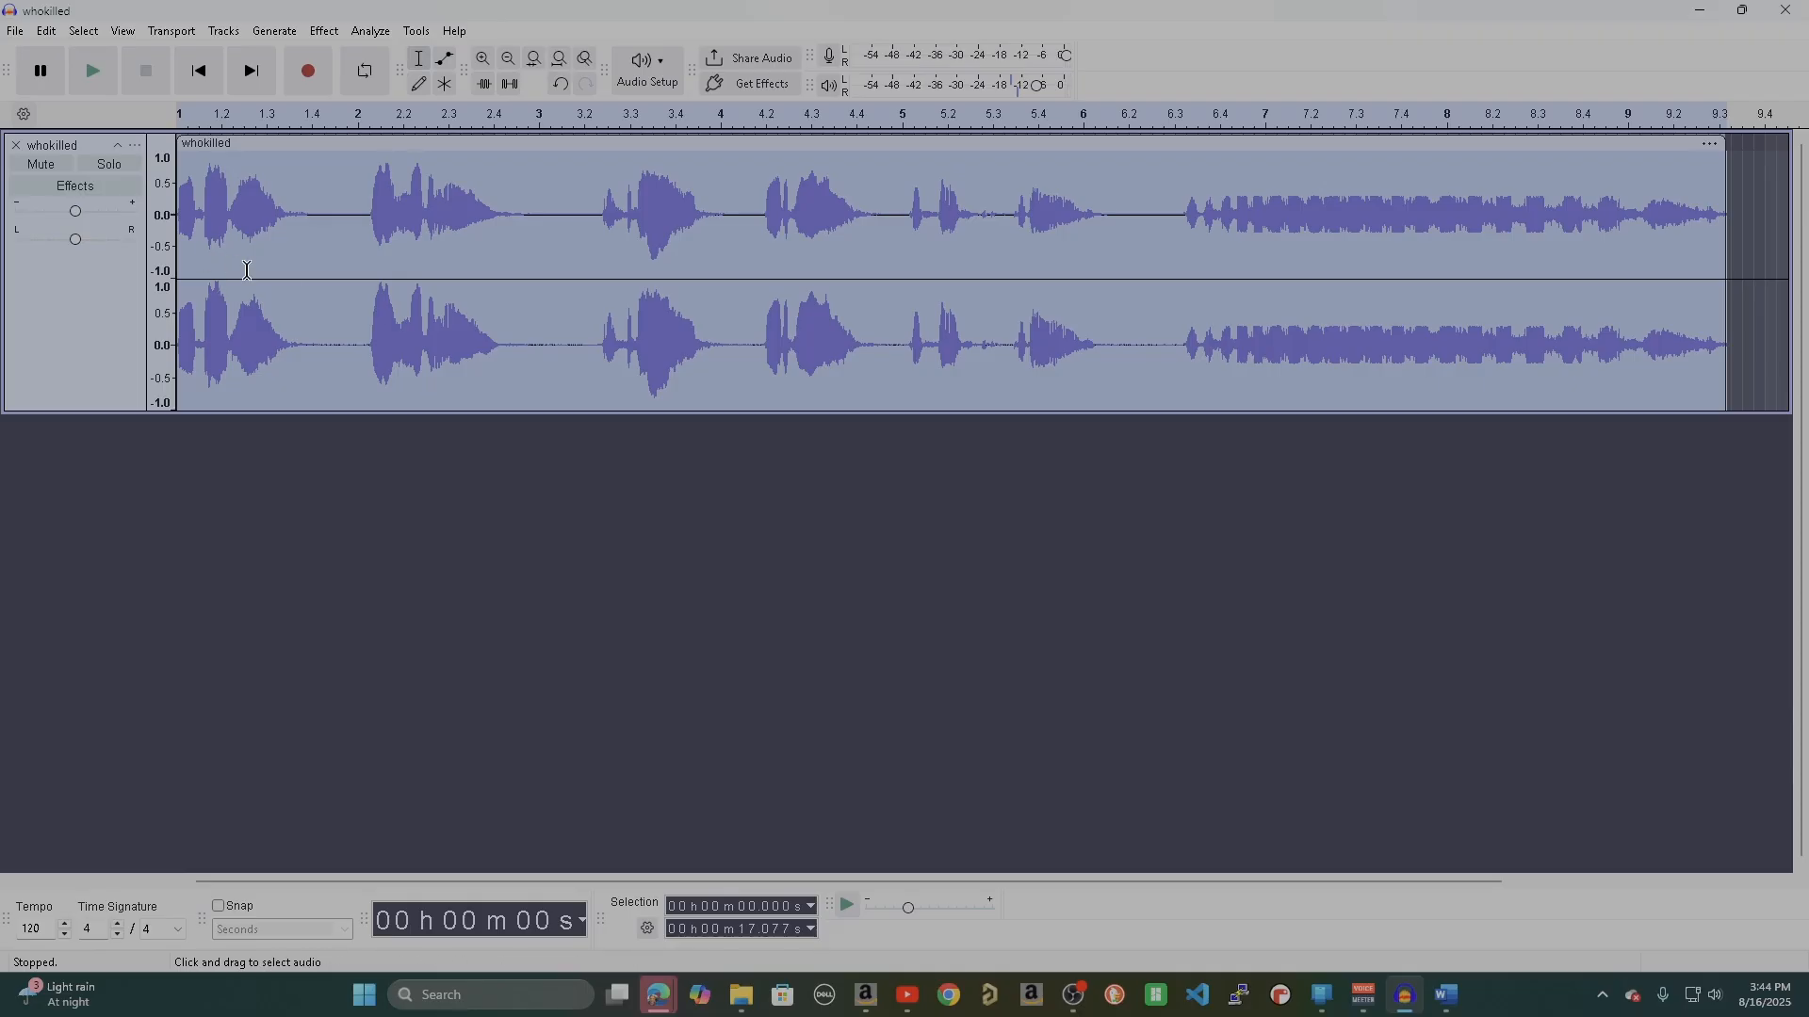
# Play the normalized track from the beginning to check its volume.
pyautogui.click(290, 263)
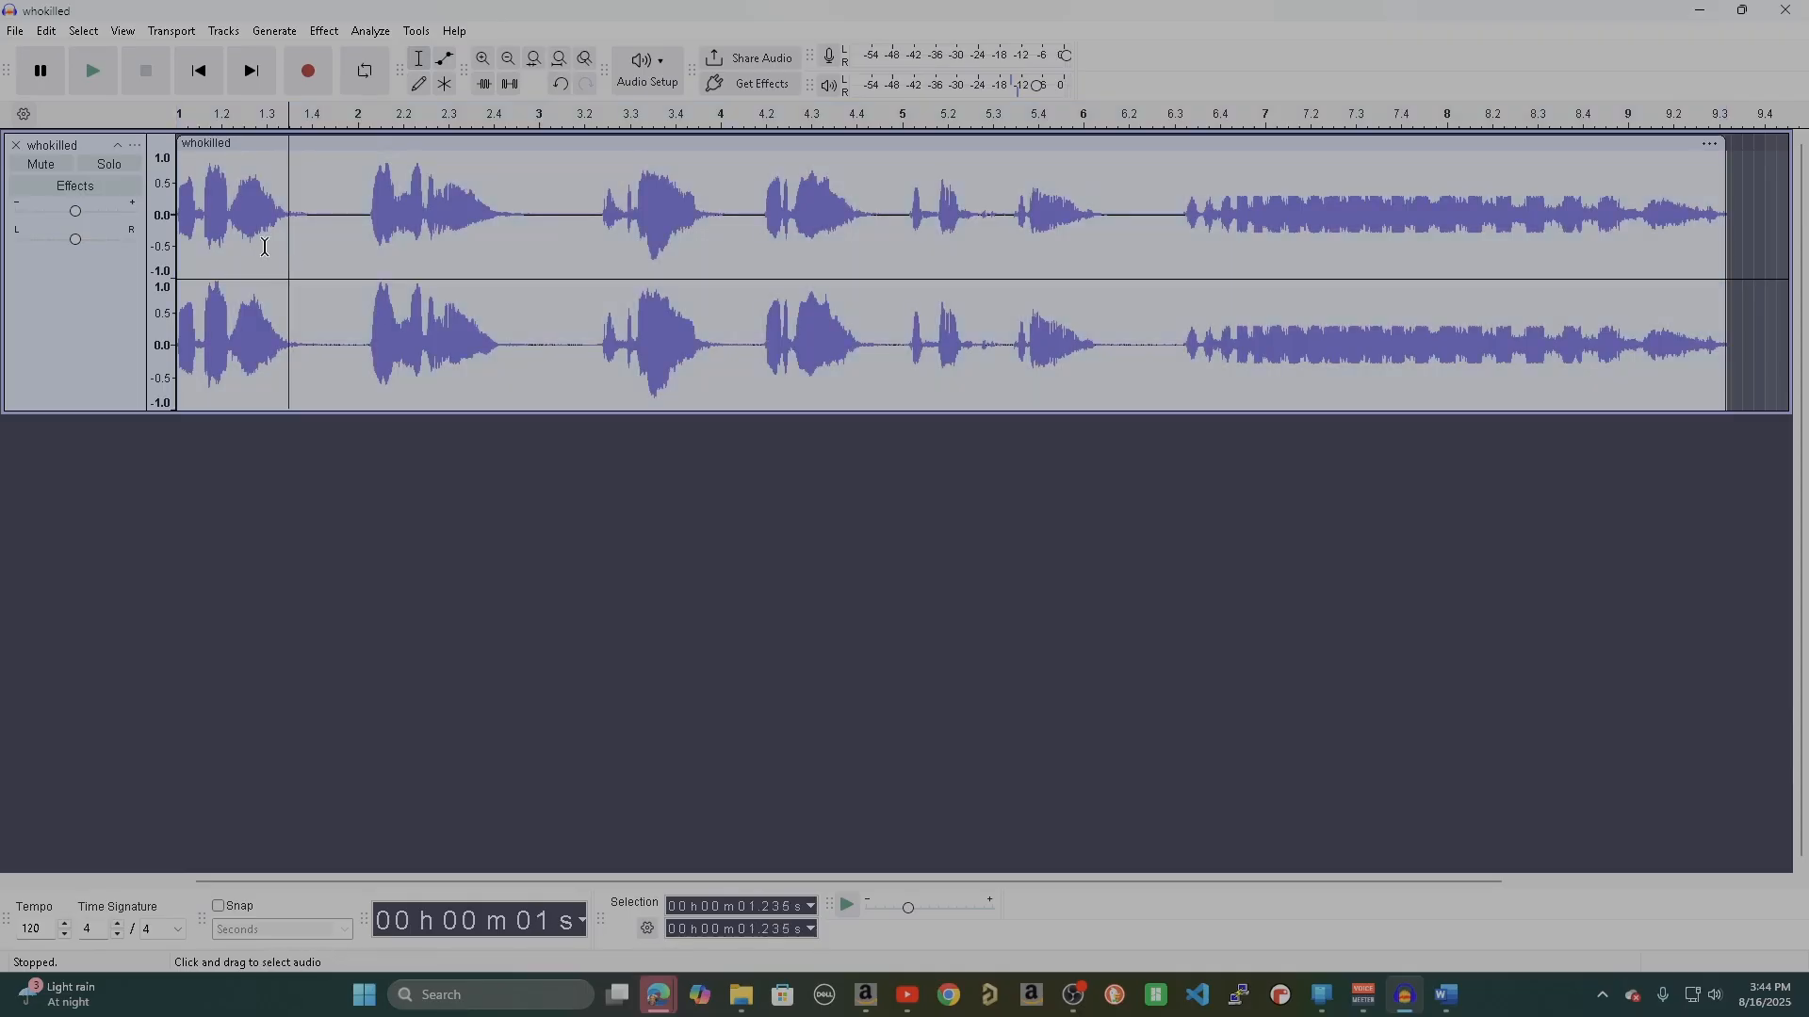
pyautogui.click(205, 81)
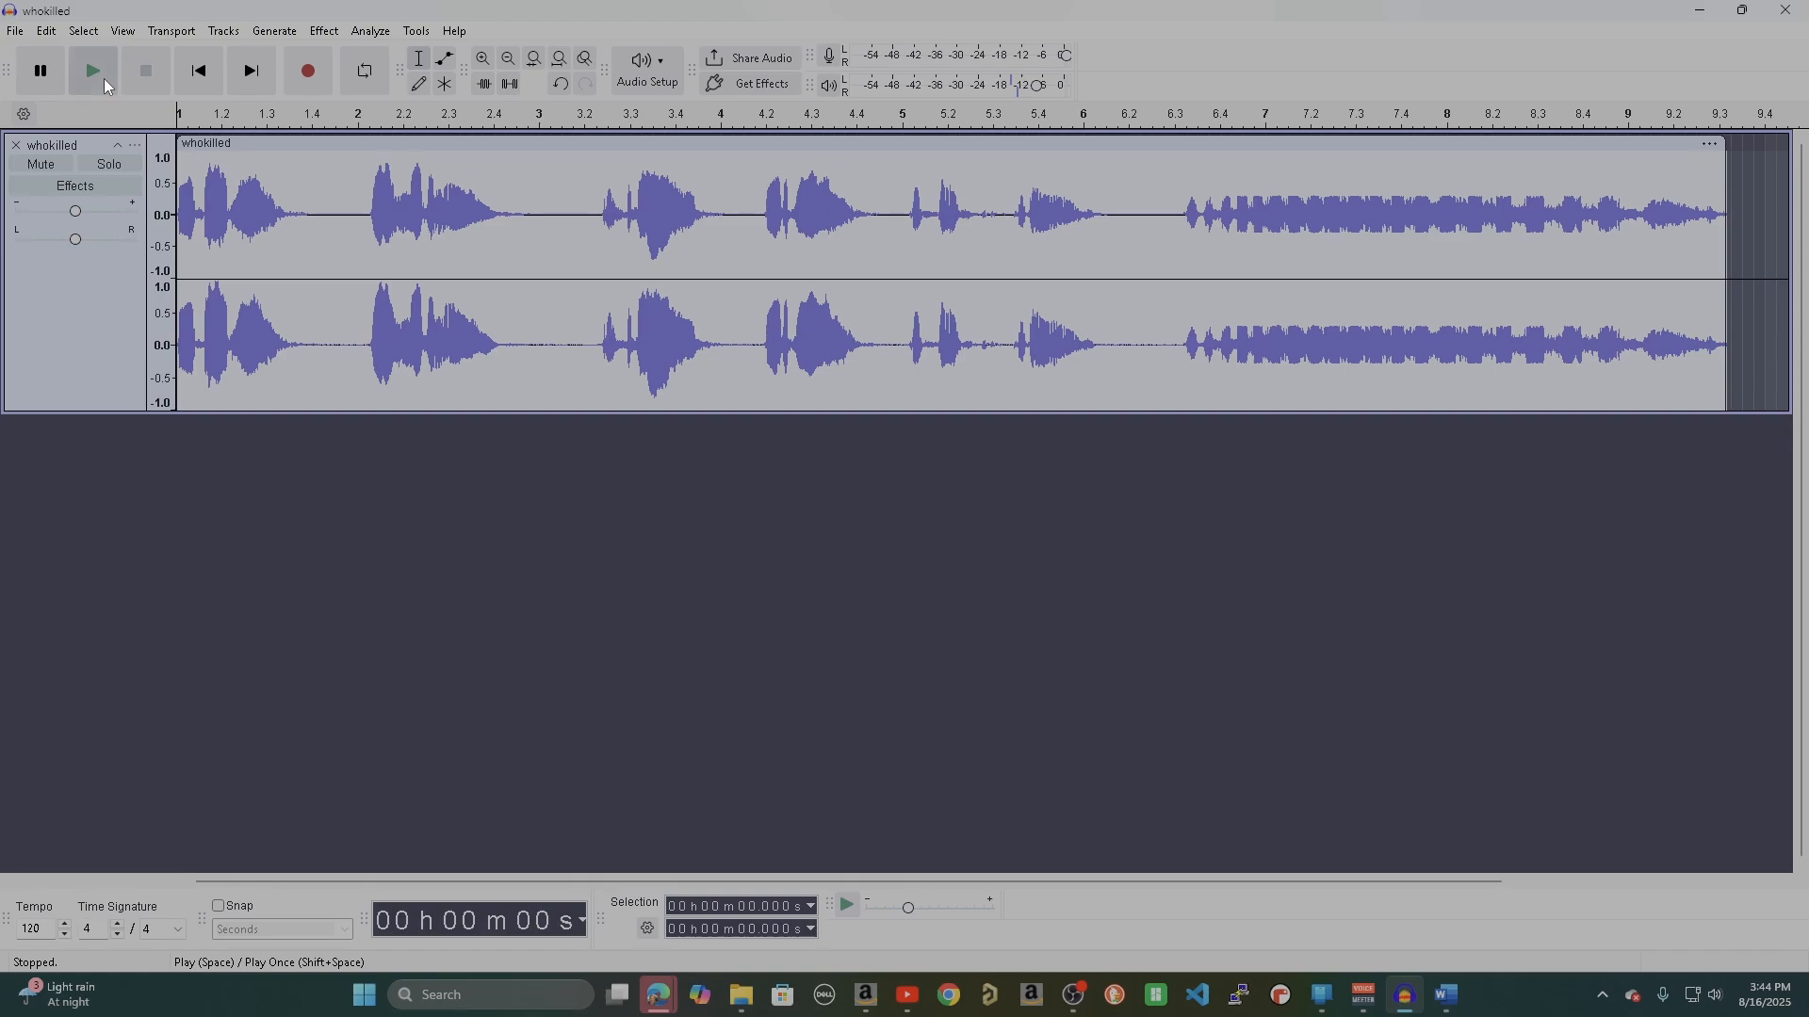
pyautogui.click(106, 83)
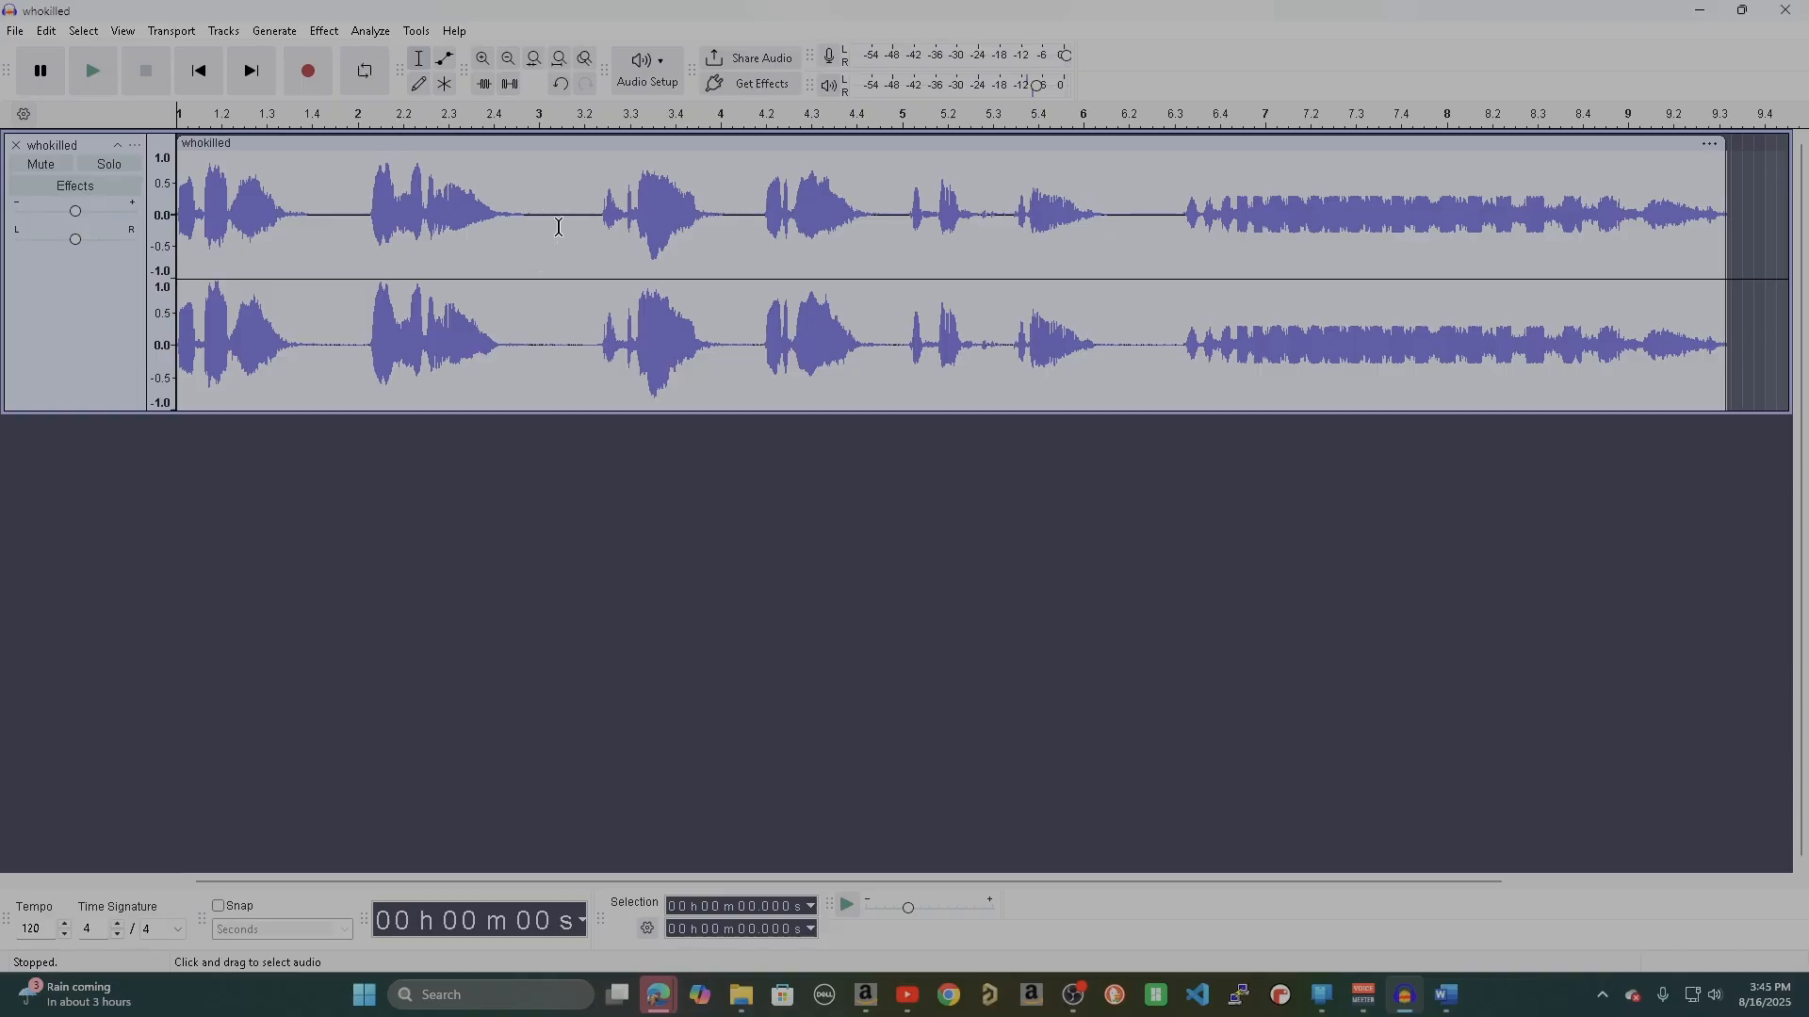
# Delete a short stretch of silence at about 3.935 s and the whole closing section from about 9.945 s to the clip's end.
pyautogui.moveTo(534, 341); pyautogui.dragTo(557, 338)
pyautogui.press('Delete')
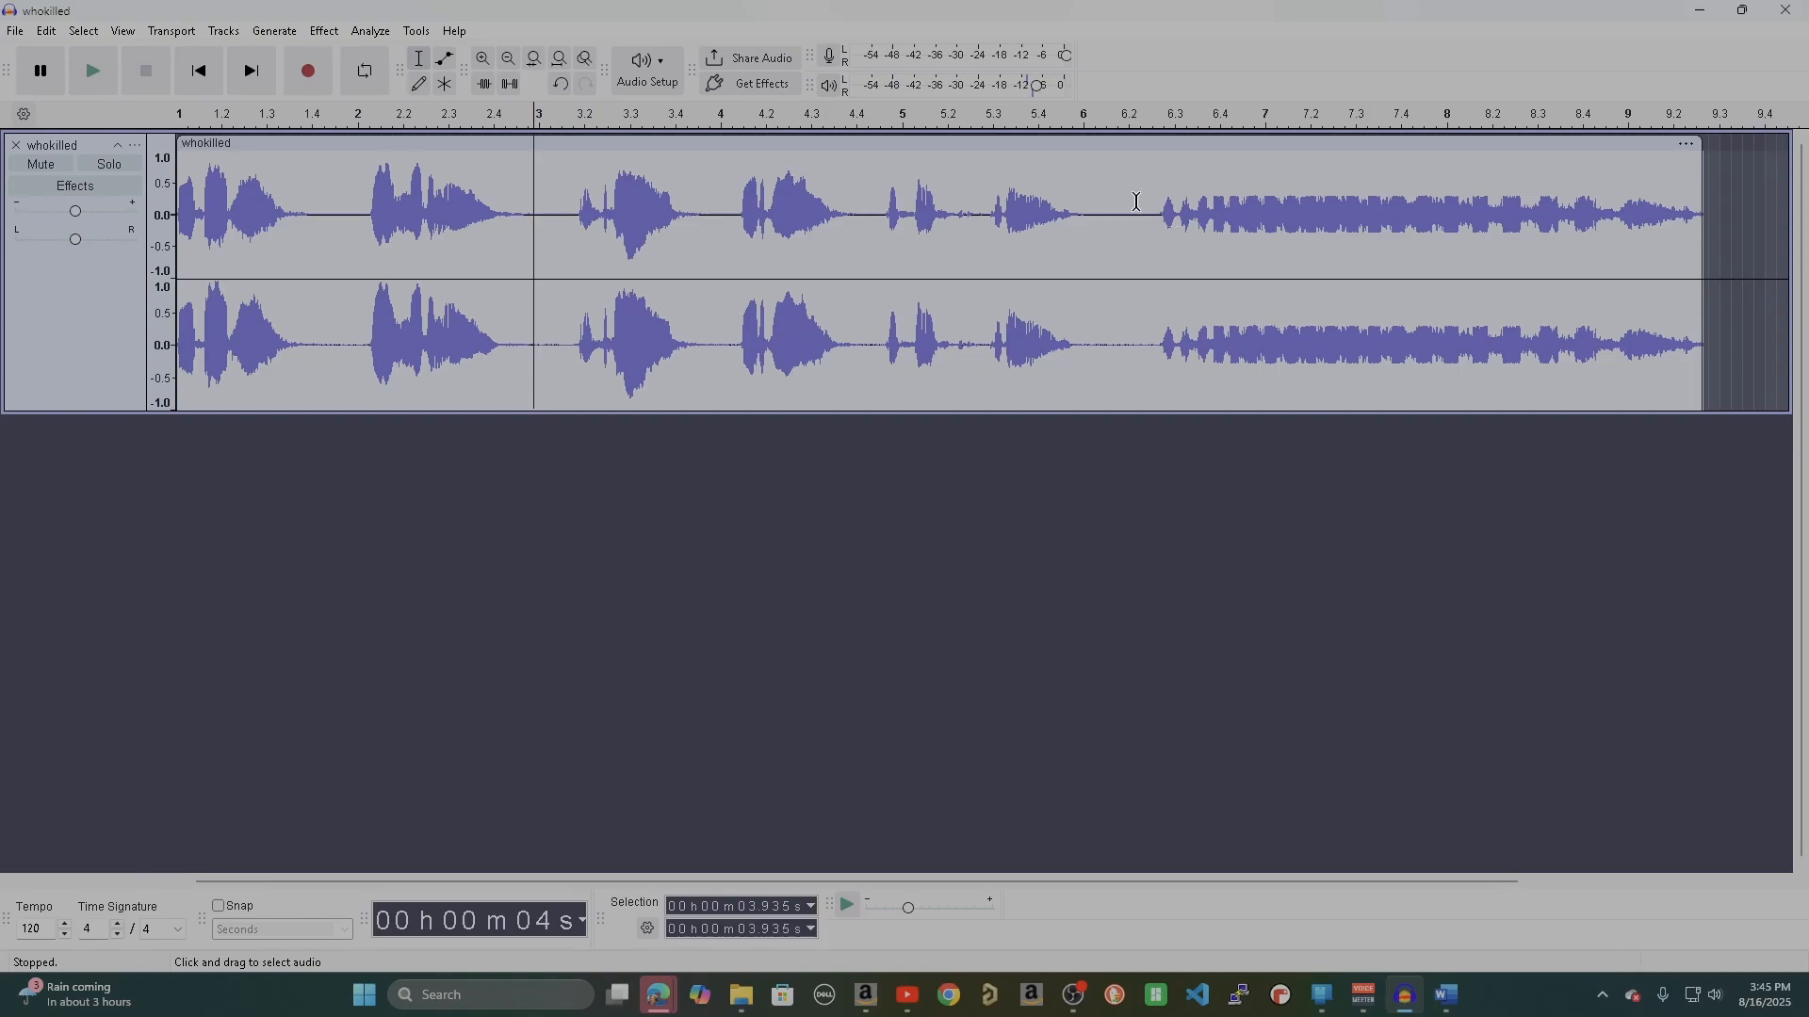
pyautogui.moveTo(1080, 218); pyautogui.dragTo(1699, 254)
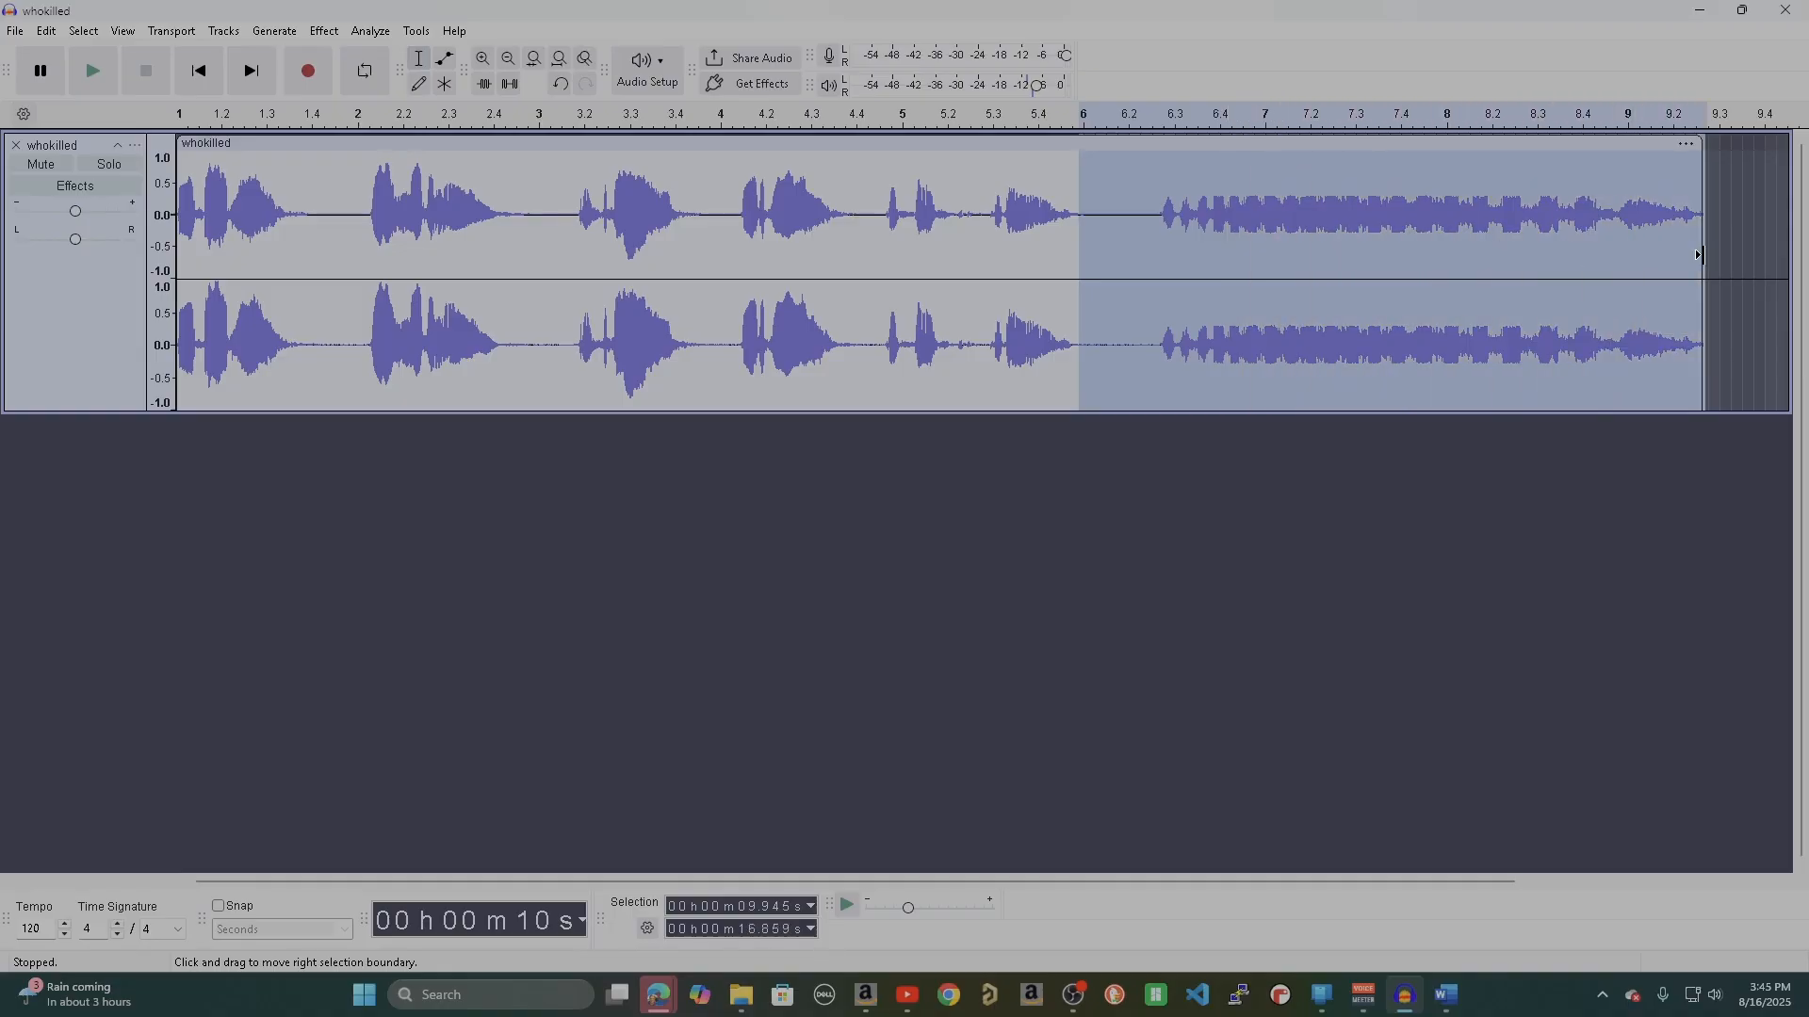
pyautogui.press('Delete')
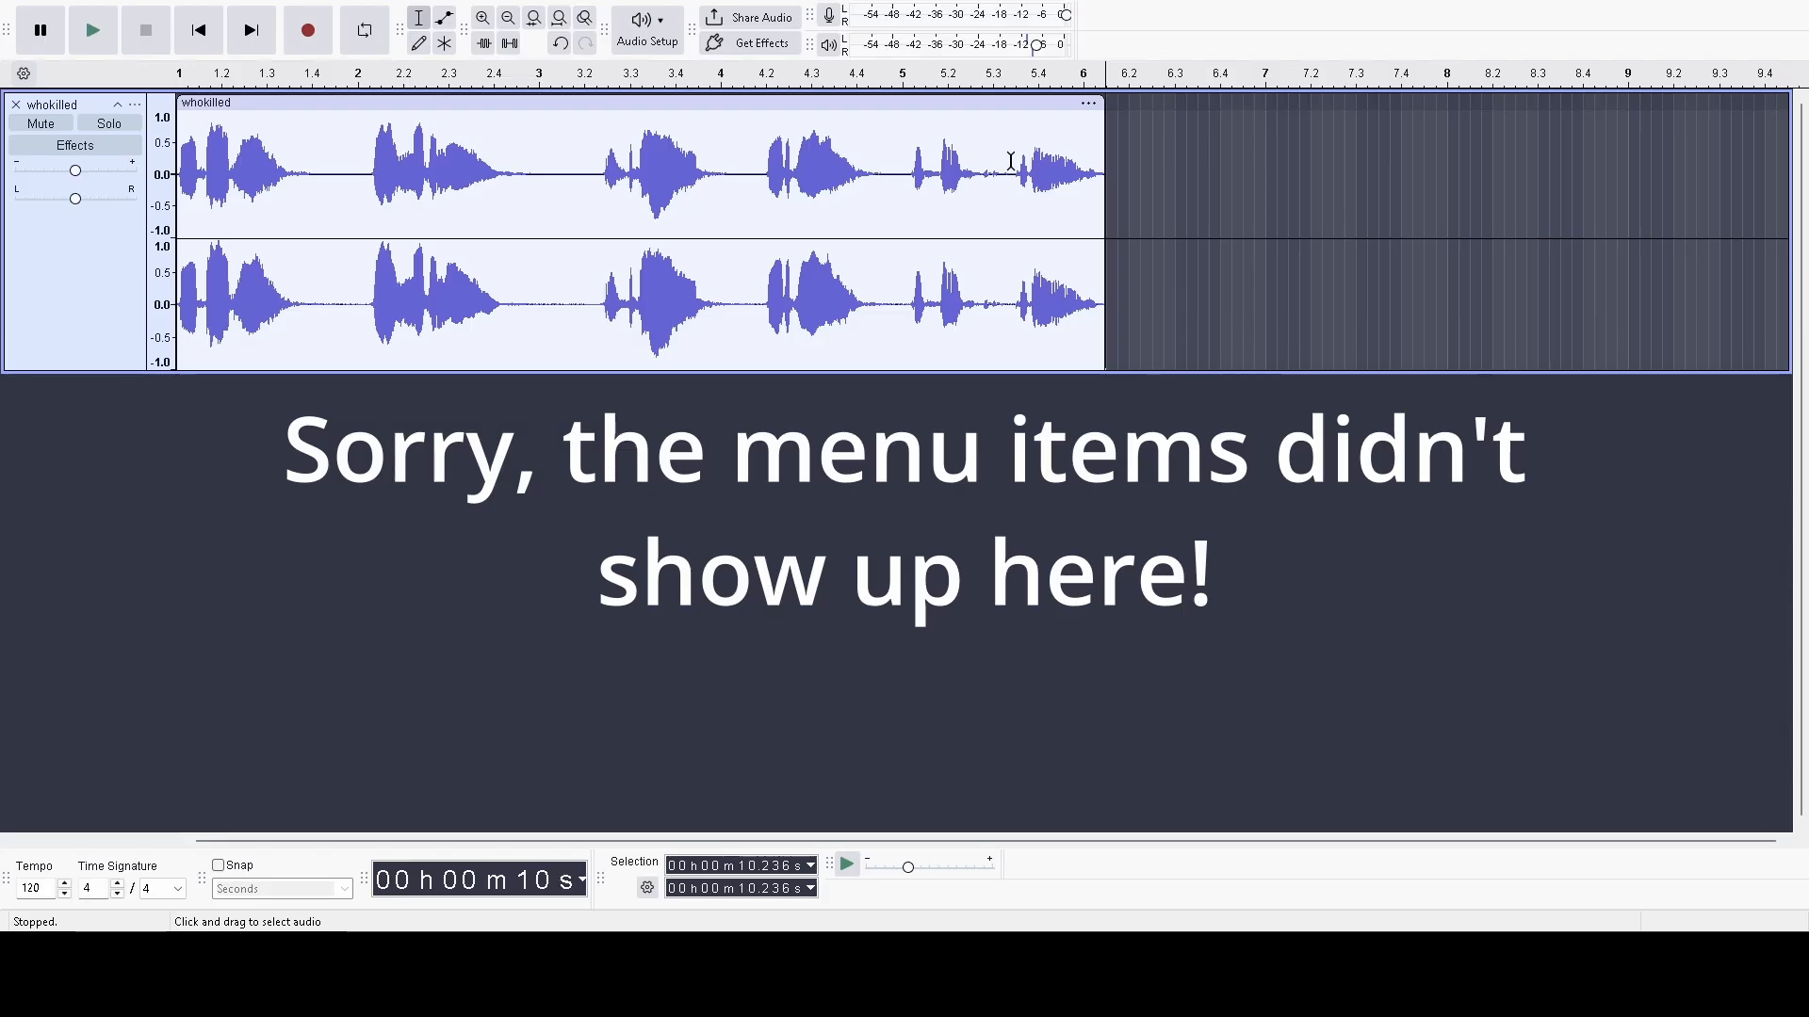
# Boost the volume of the last phrase, from about 9.188 s to 10.236 s, and return to the start of the track.
pyautogui.moveTo(1009, 162); pyautogui.dragTo(1106, 175)
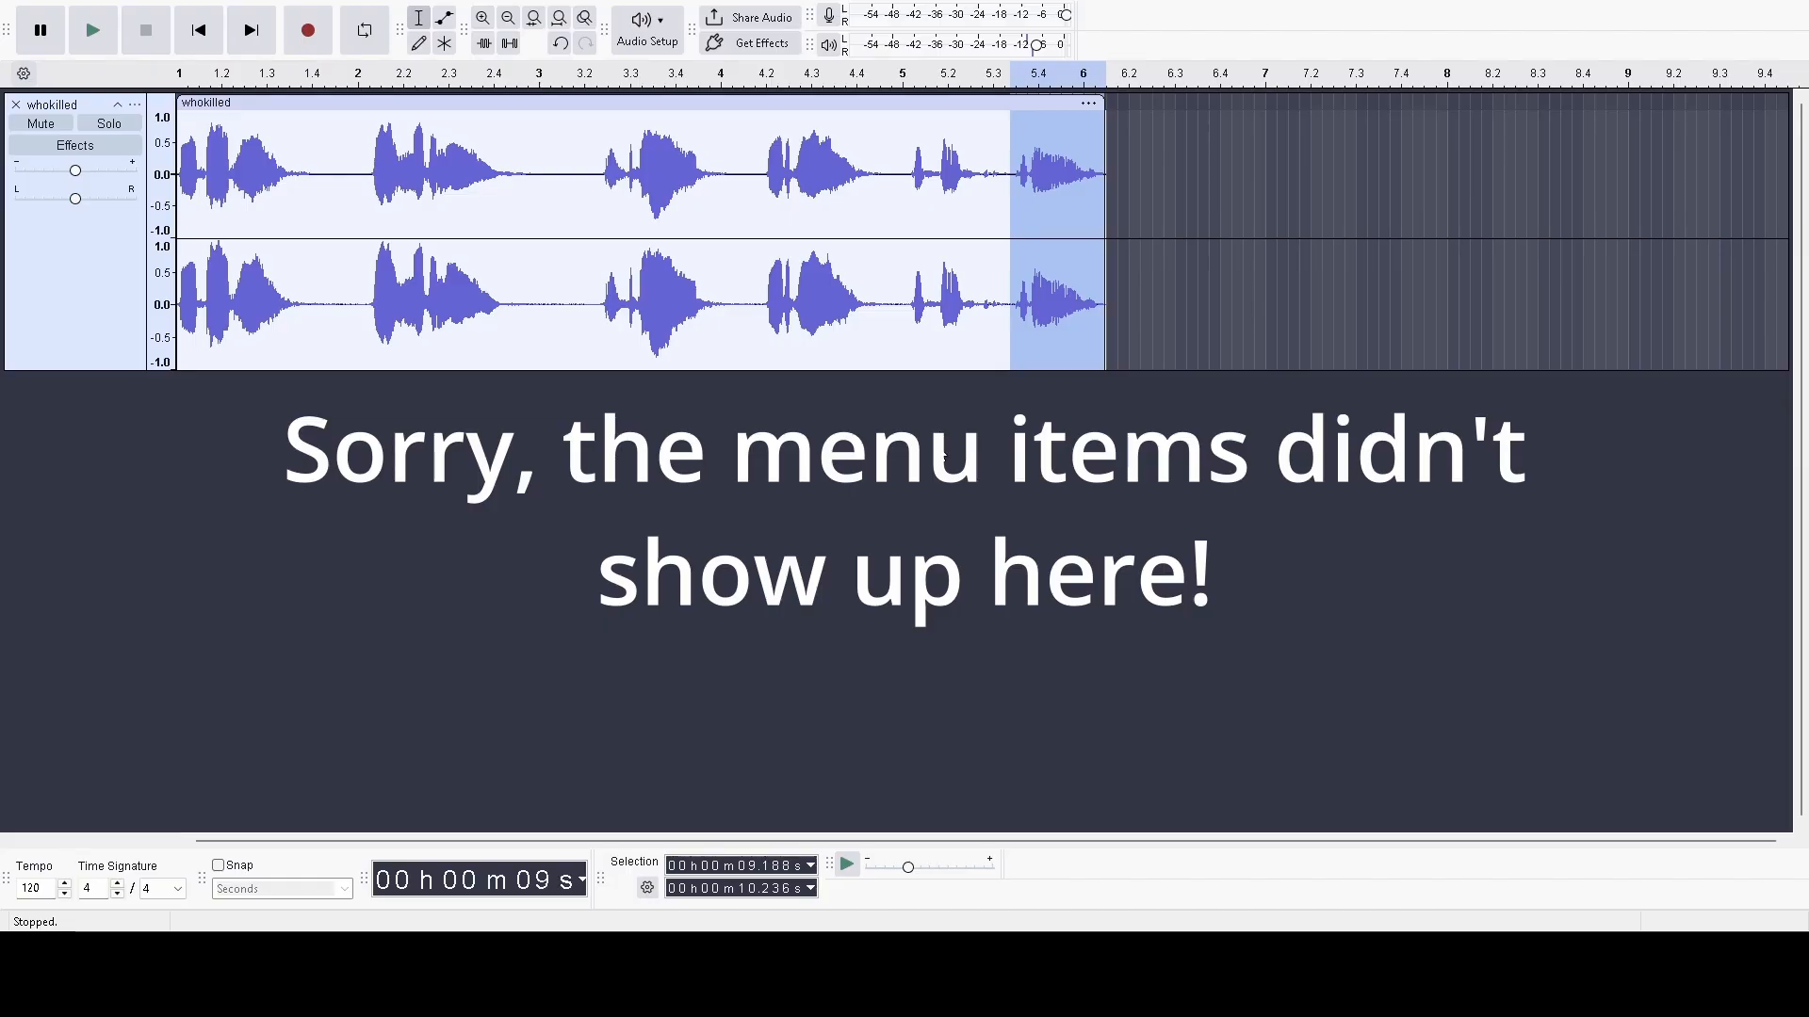
pyautogui.click(974, 545)
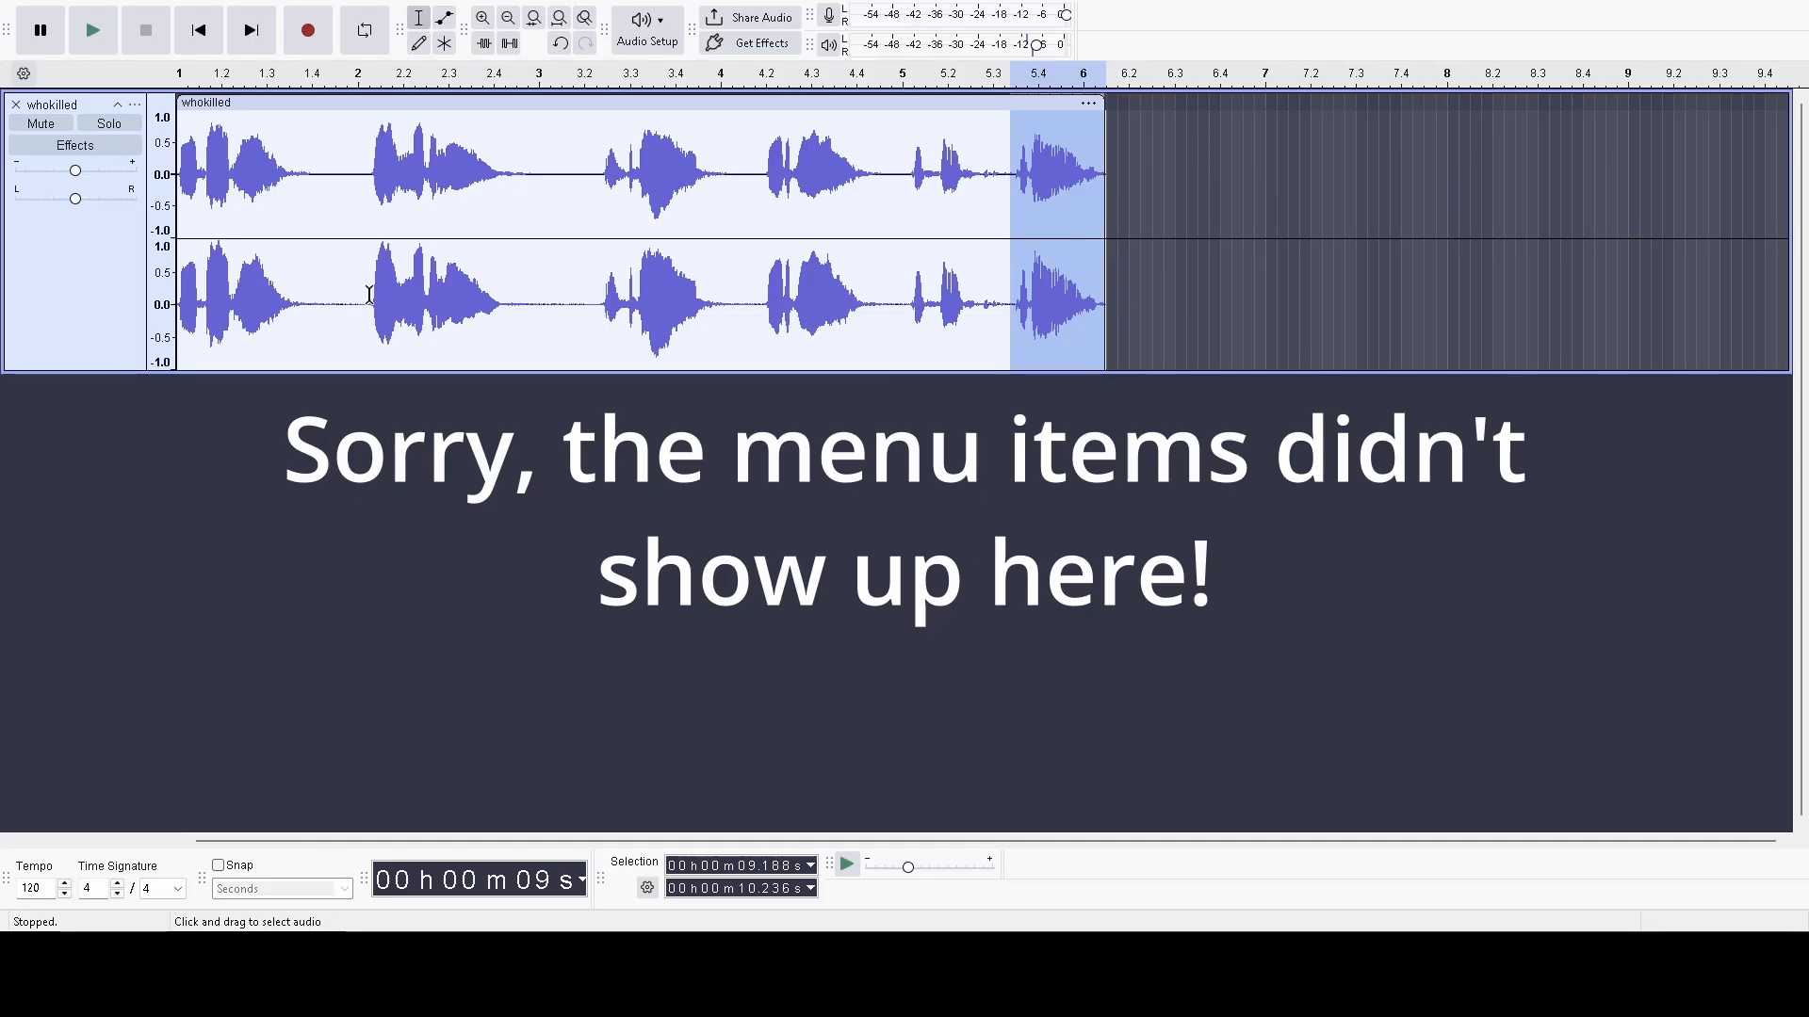
pyautogui.click(351, 318)
pyautogui.click(209, 50)
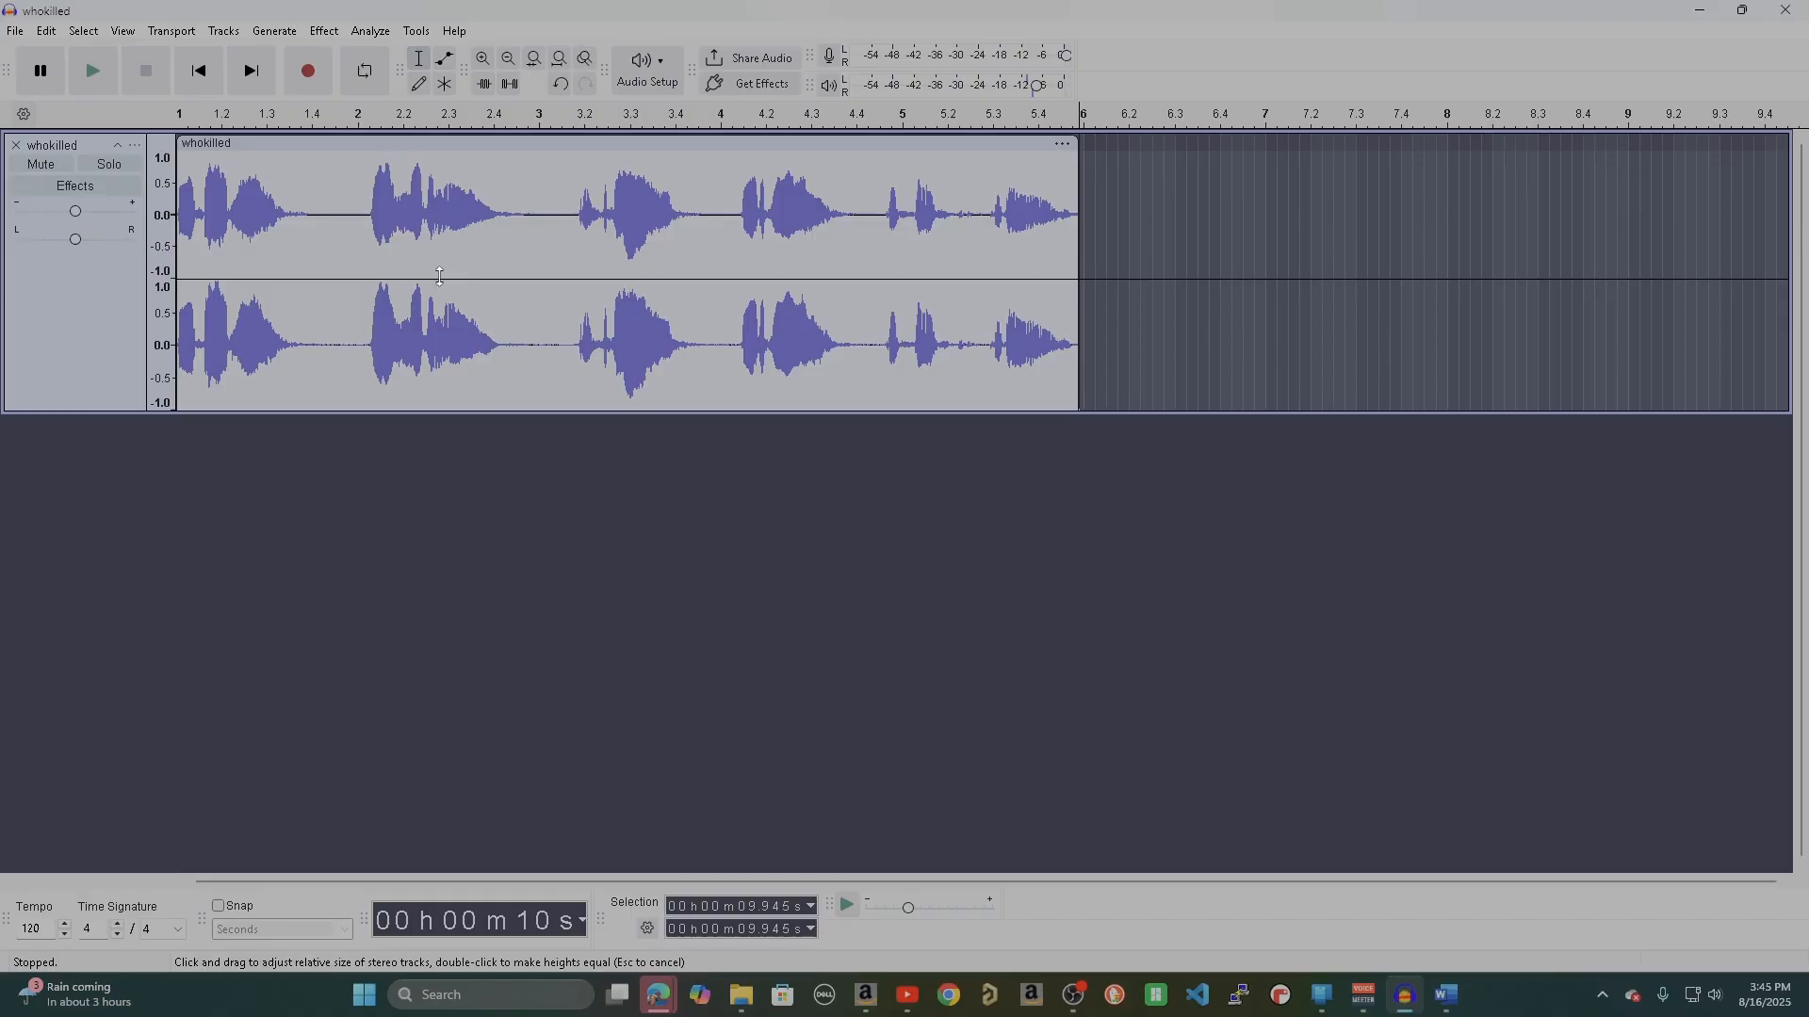
# Export the entire project to the computer as an MP3 file named whokilled_3.mp3 in the Downloads folder.
pyautogui.click(16, 32)
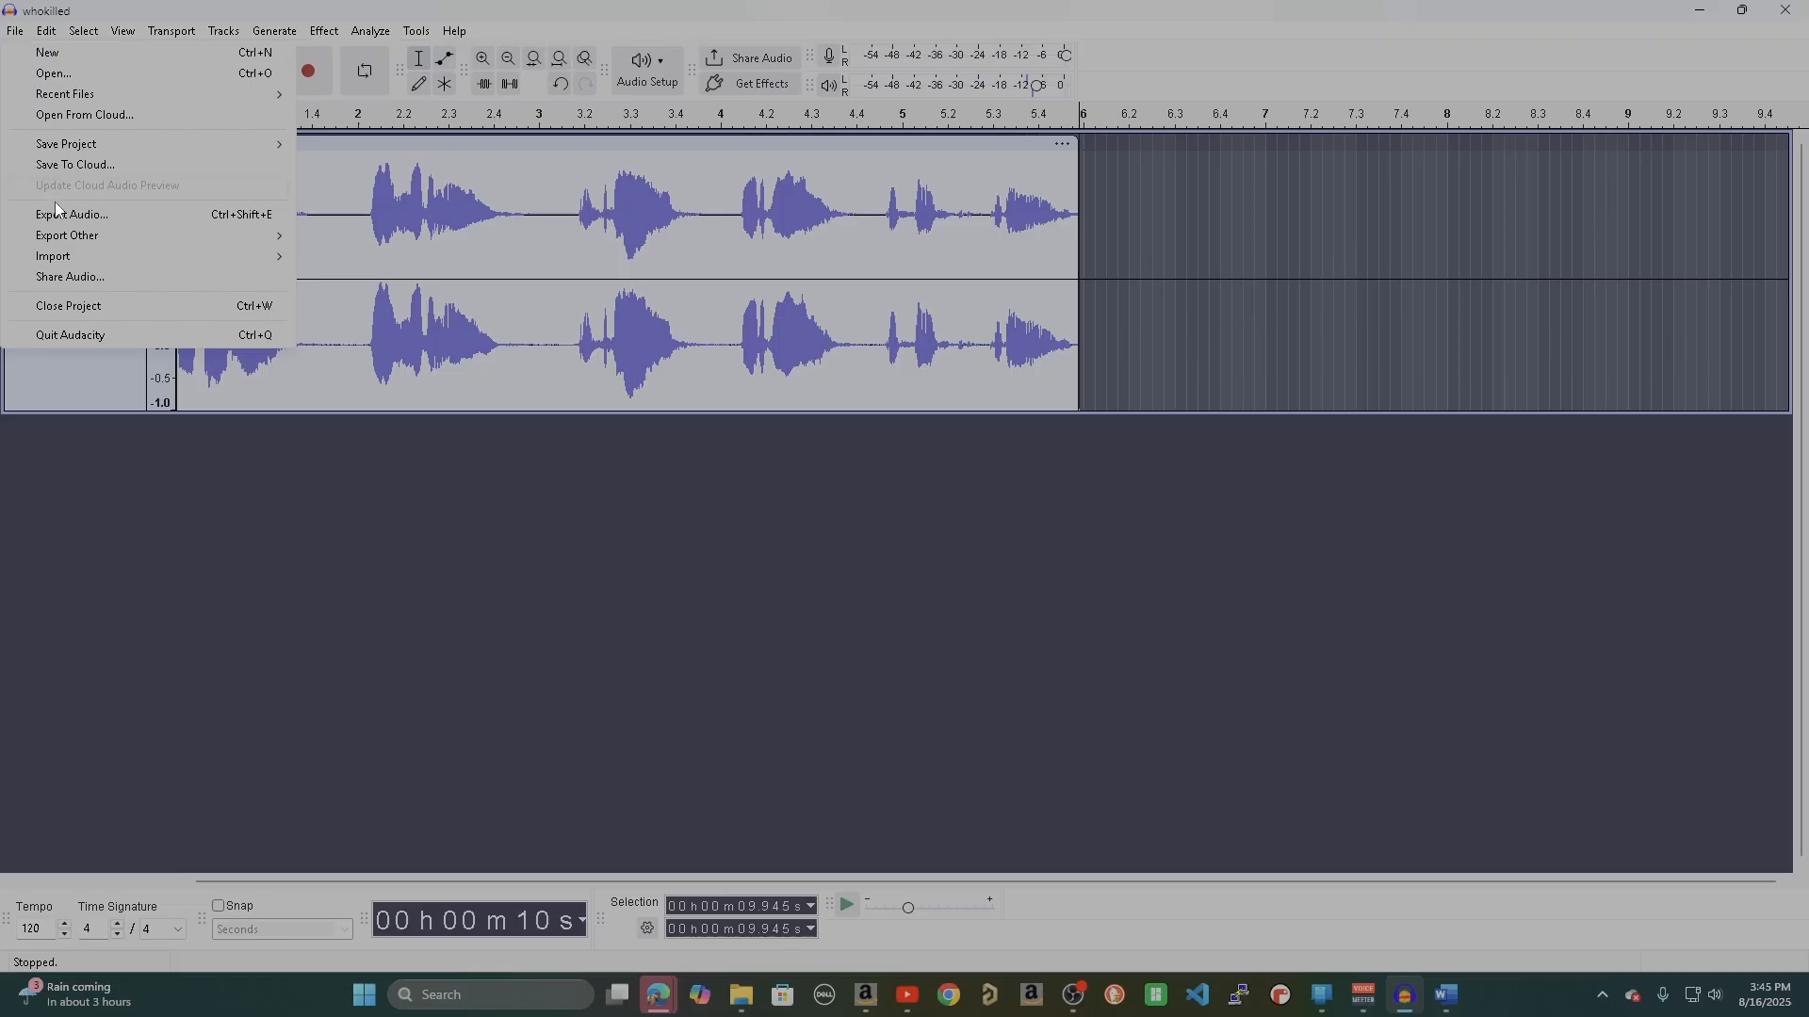
pyautogui.click(62, 219)
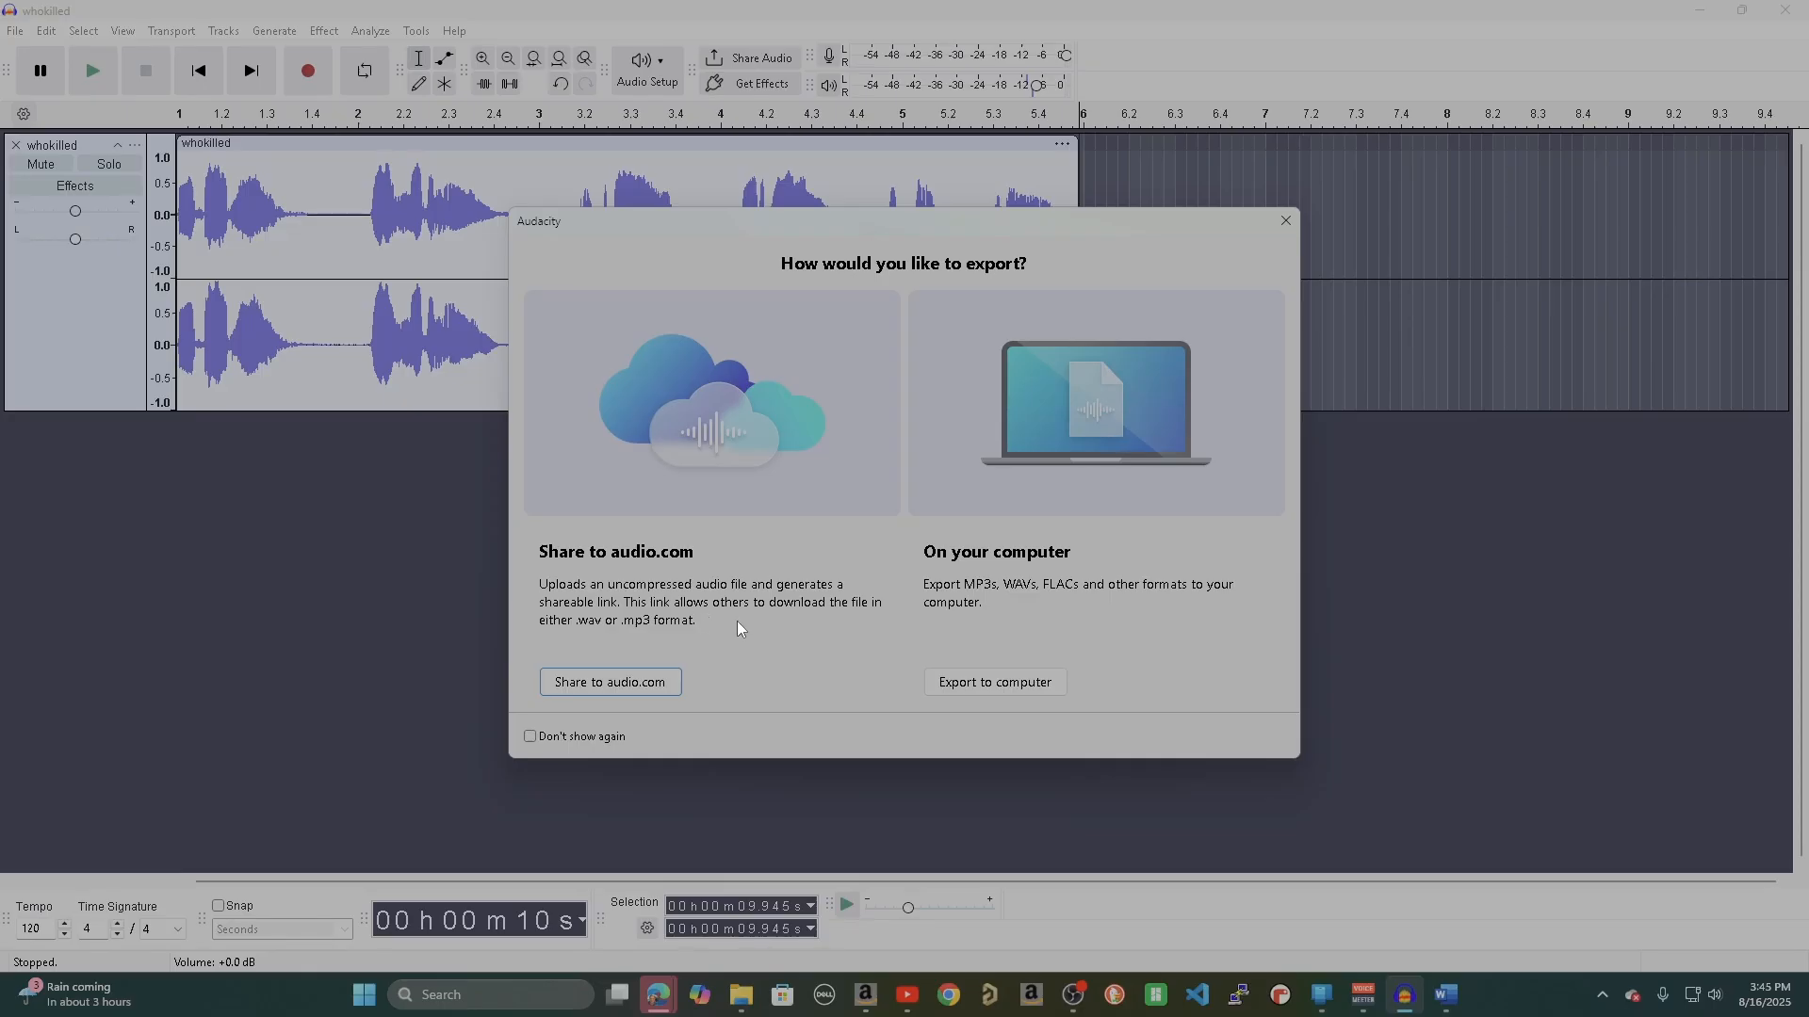
pyautogui.click(990, 695)
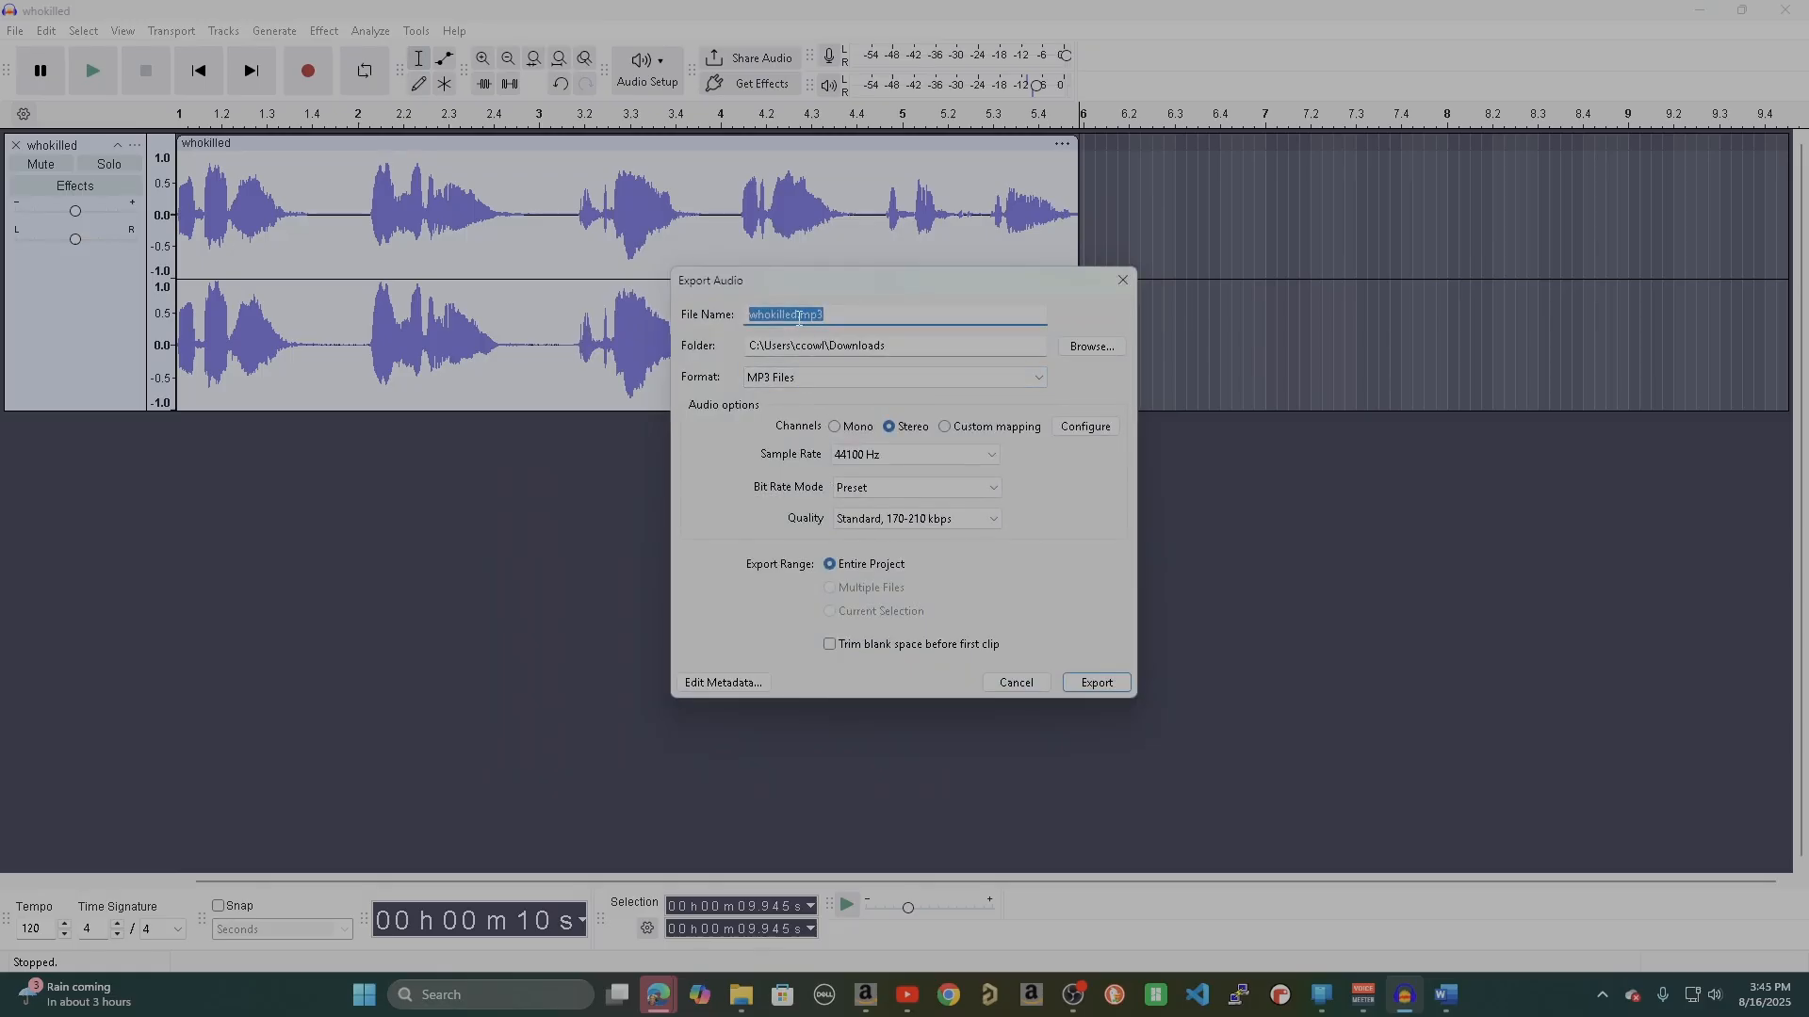
pyautogui.click(797, 318)
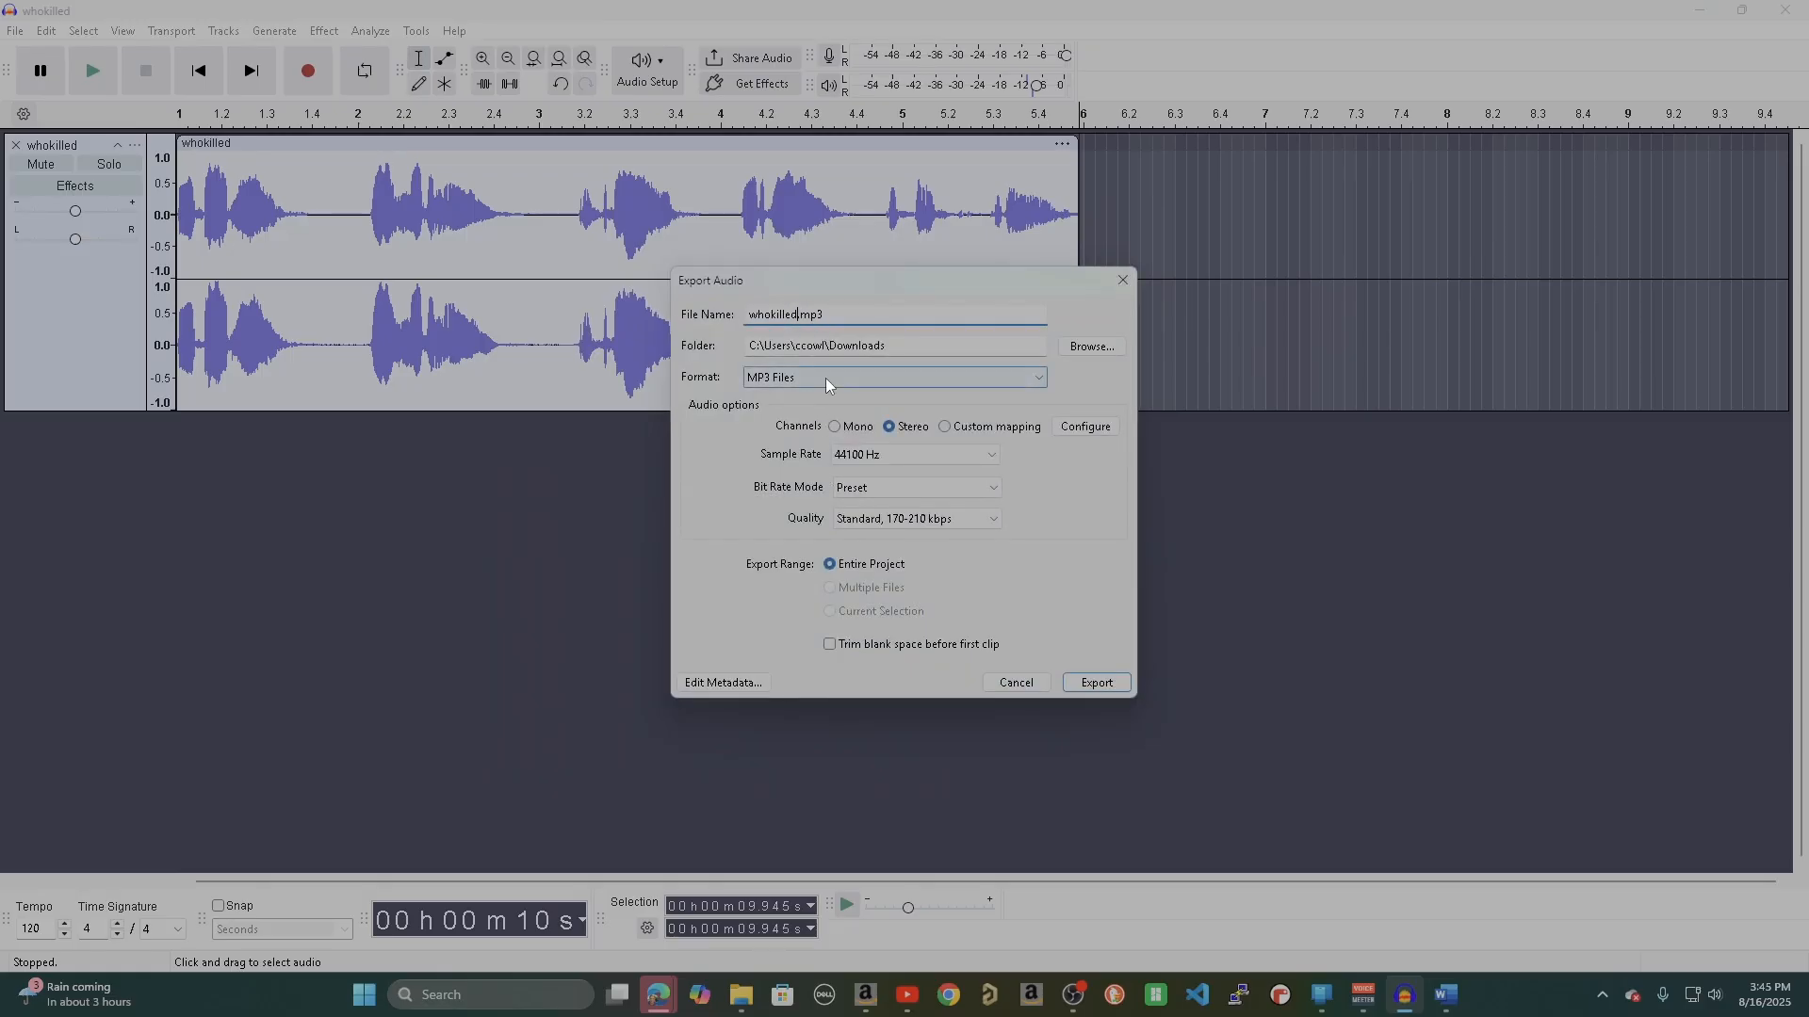
pyautogui.press('Delete')
pyautogui.write('_')
pyautogui.write('#')
pyautogui.write('3')
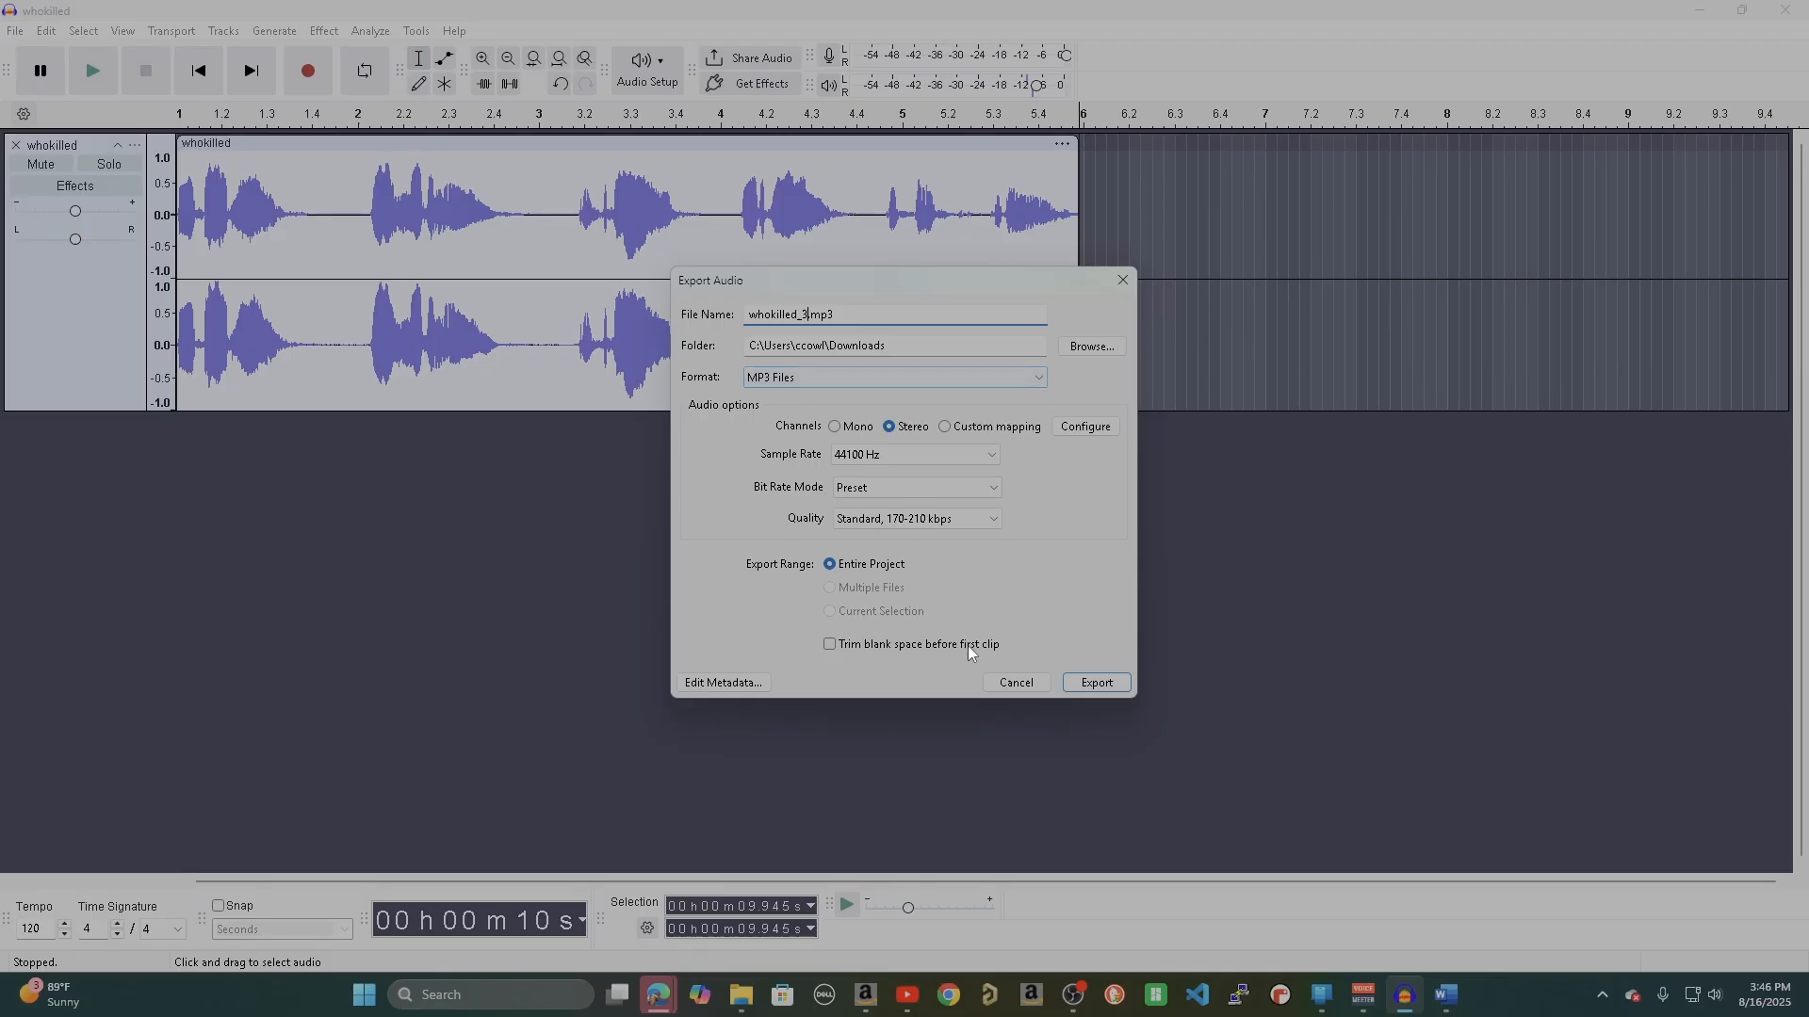
pyautogui.click(1091, 693)
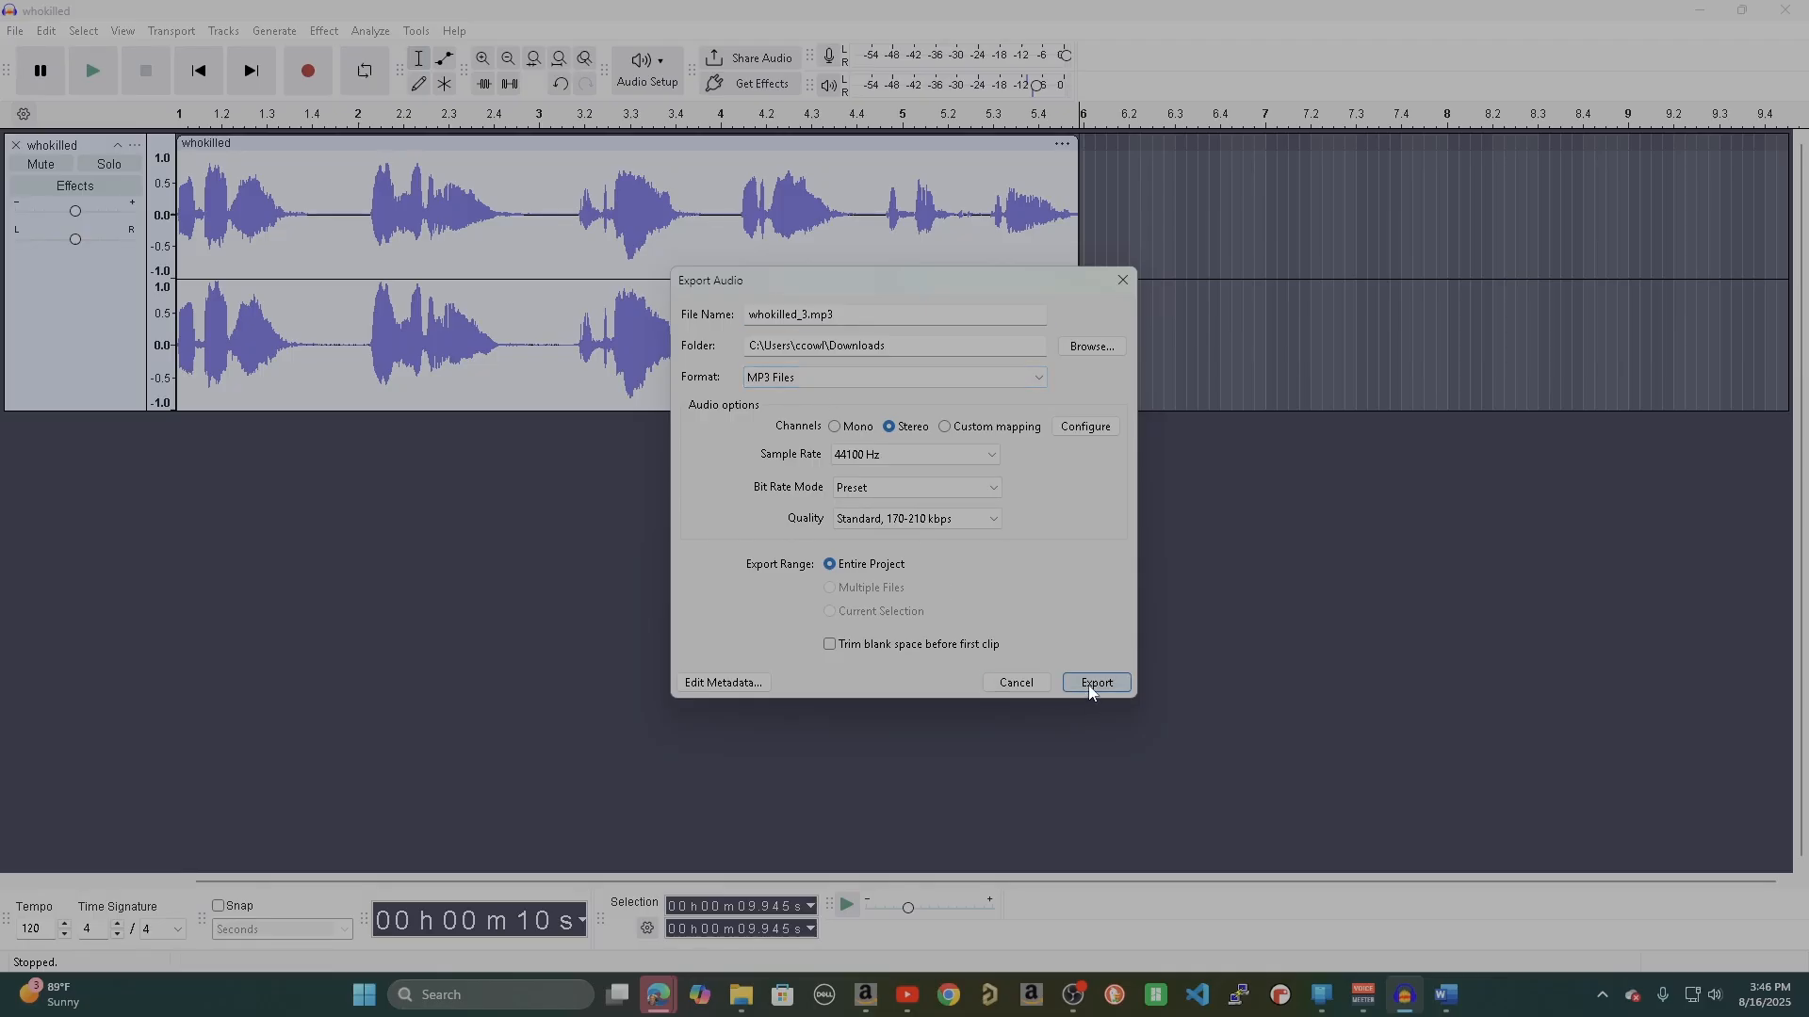